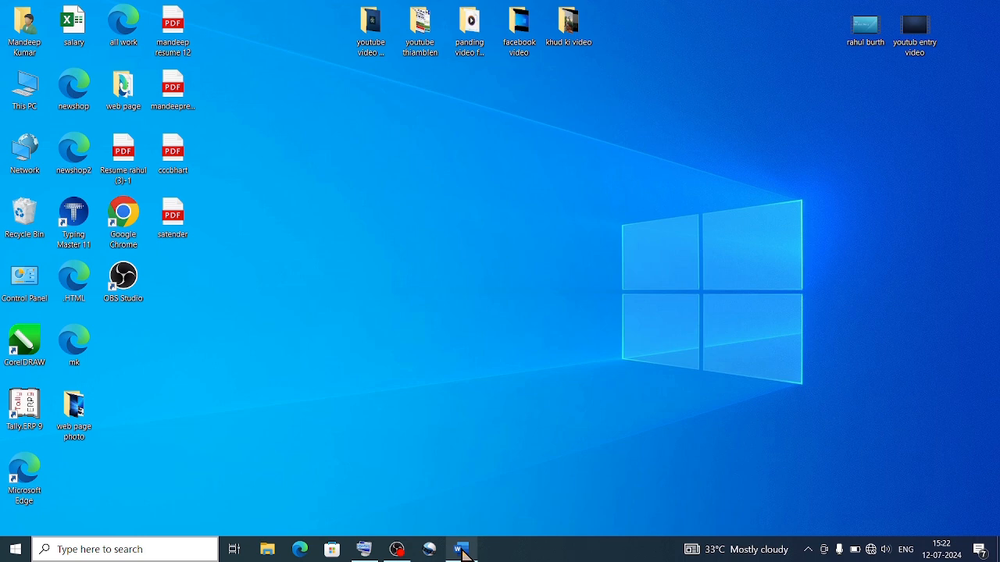
- Switch to Word's rand1 document and examine the bulleted list under the My Best Friend's Name heading
left_click(461, 551)
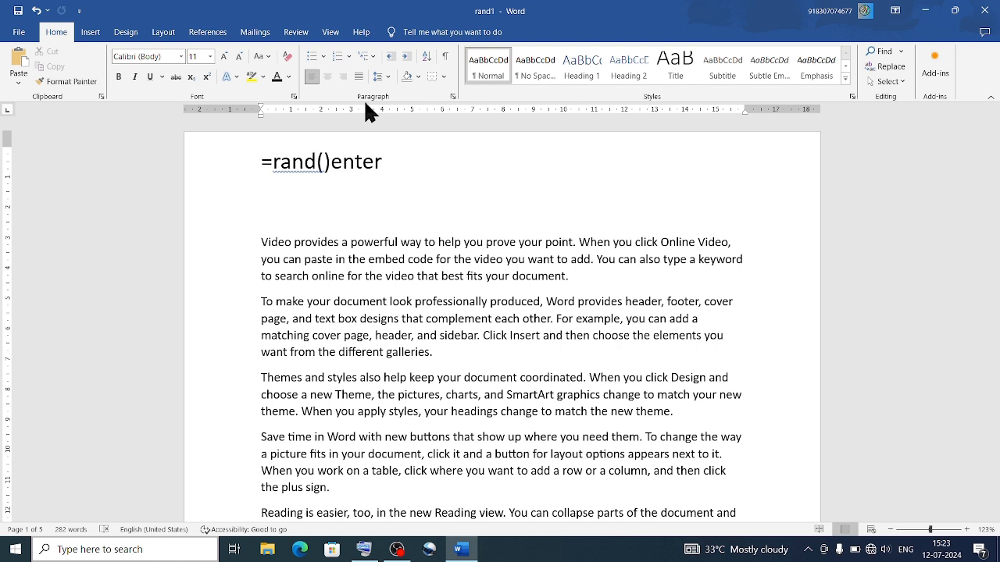
scroll(452, 256, "down", 4)
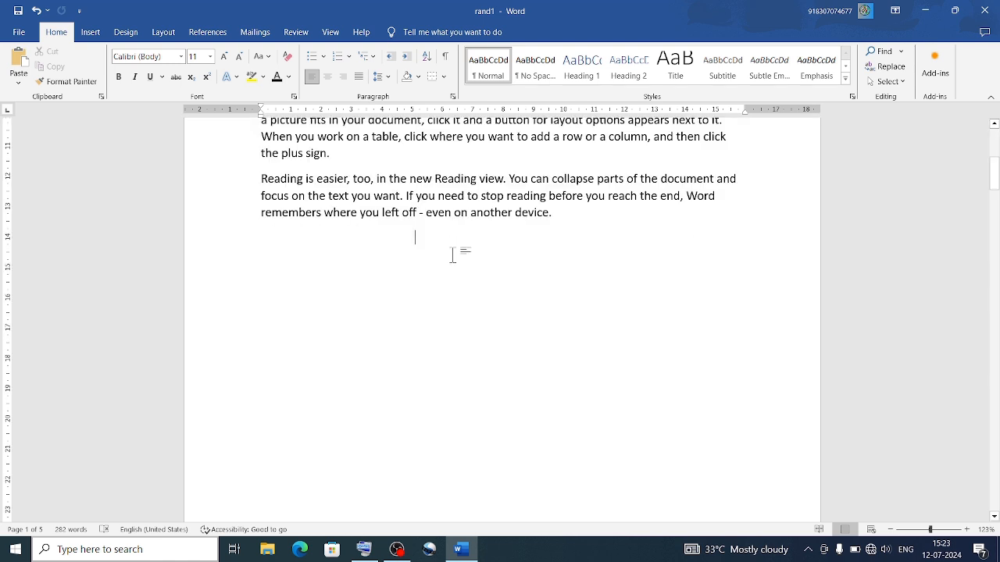
scroll(452, 255, "down", 1)
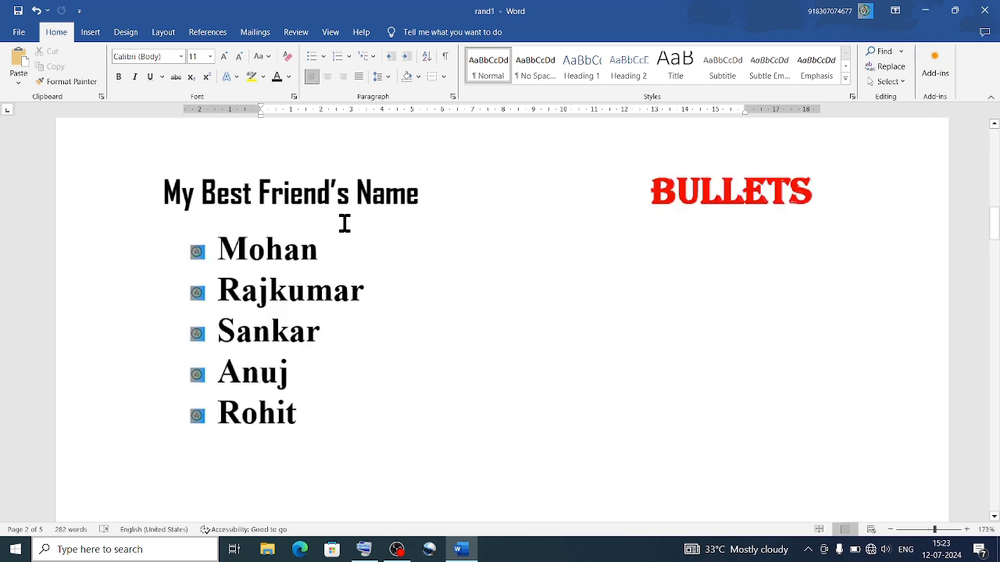
scroll(344, 223, "up", 2)
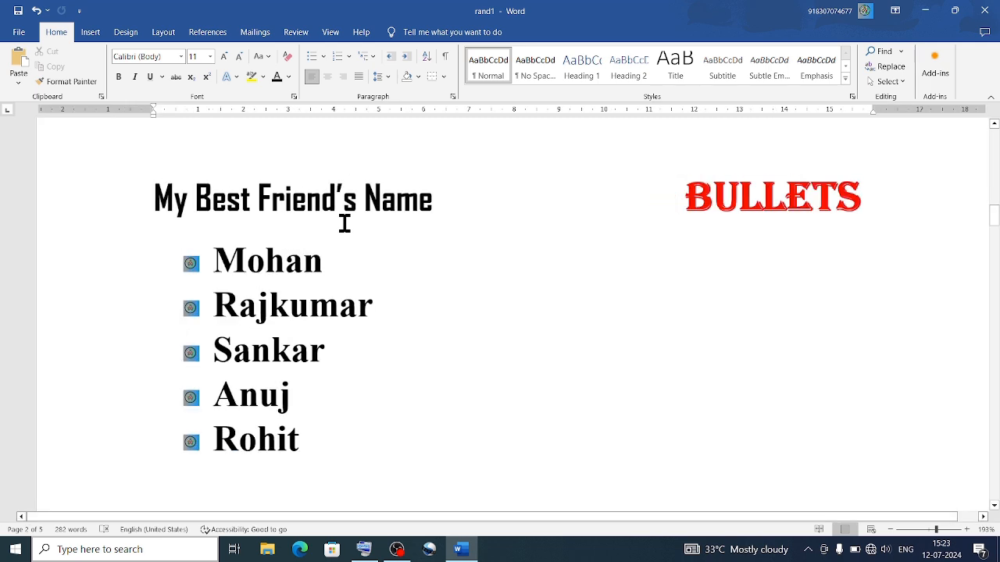
scroll(344, 223, "up", 1)
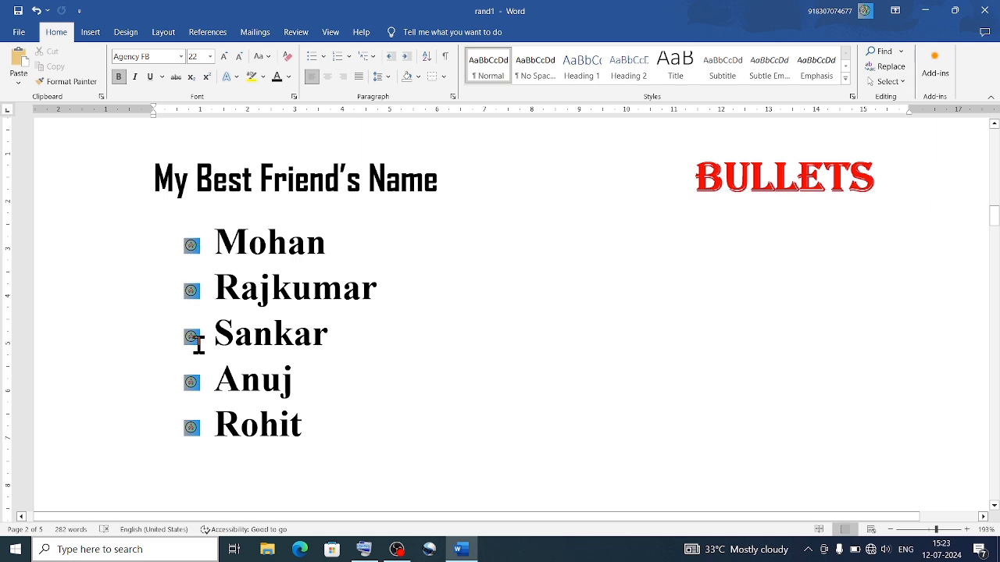
left_click(189, 287)
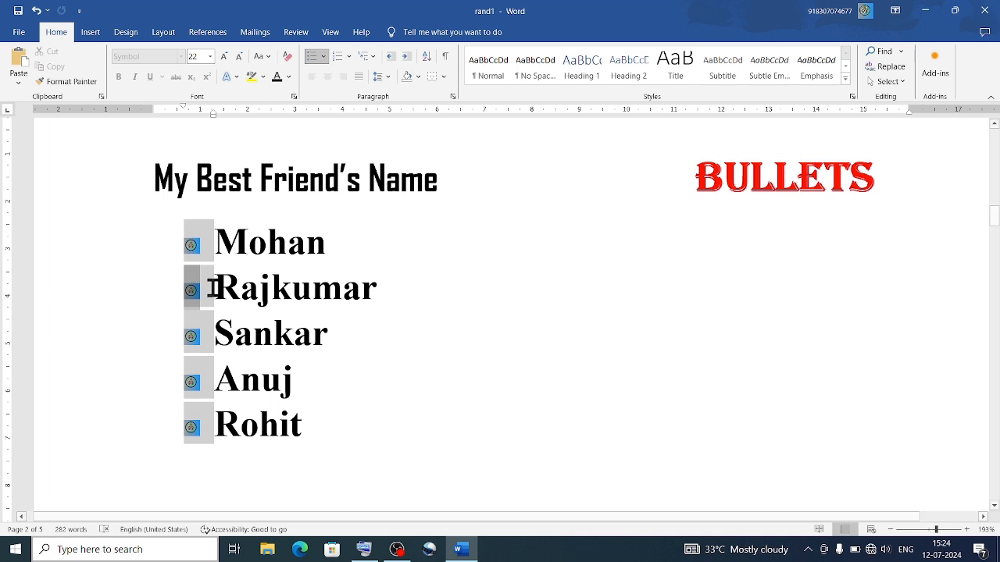
left_click(338, 431)
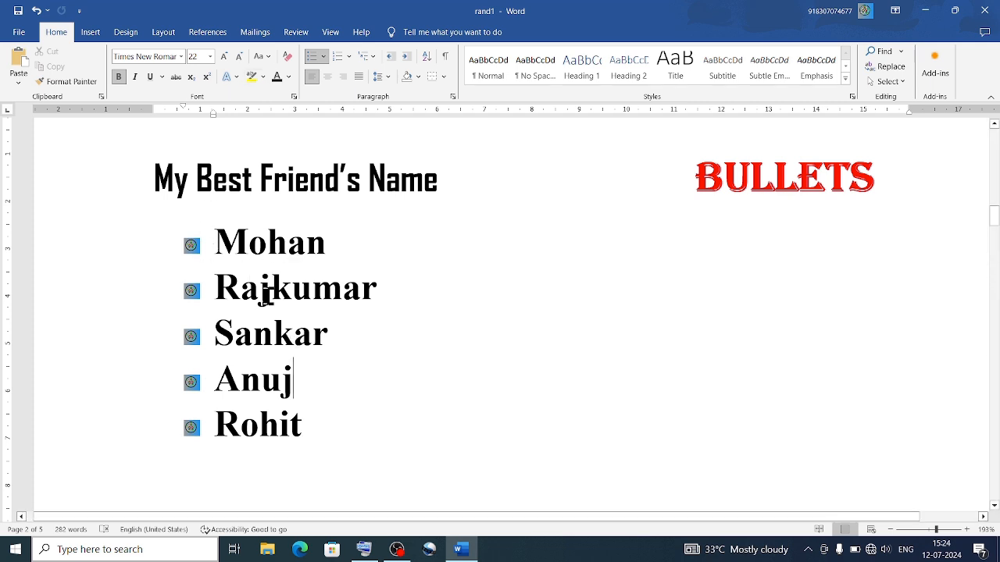
- Place the cursor on the blank line below the bulleted friends list and look through the available bullet library
scroll(381, 428, "down", 4)
double_click(215, 229)
left_click(216, 228)
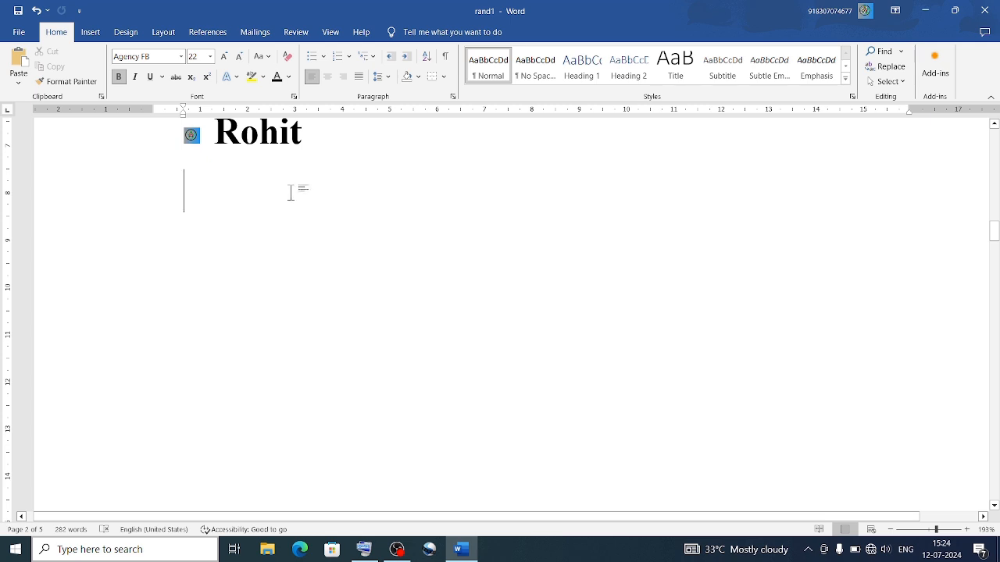
left_click(322, 56)
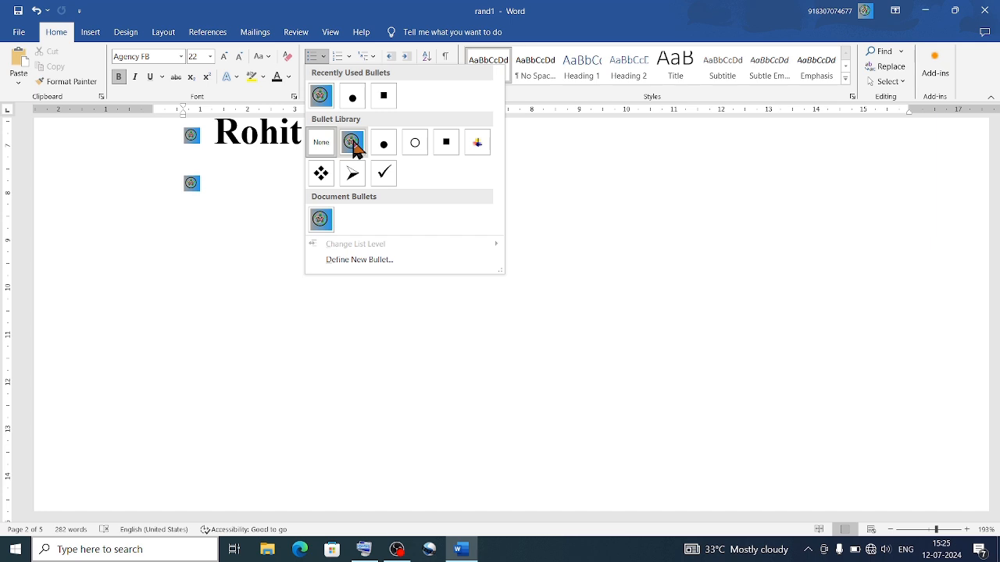
left_click(291, 179)
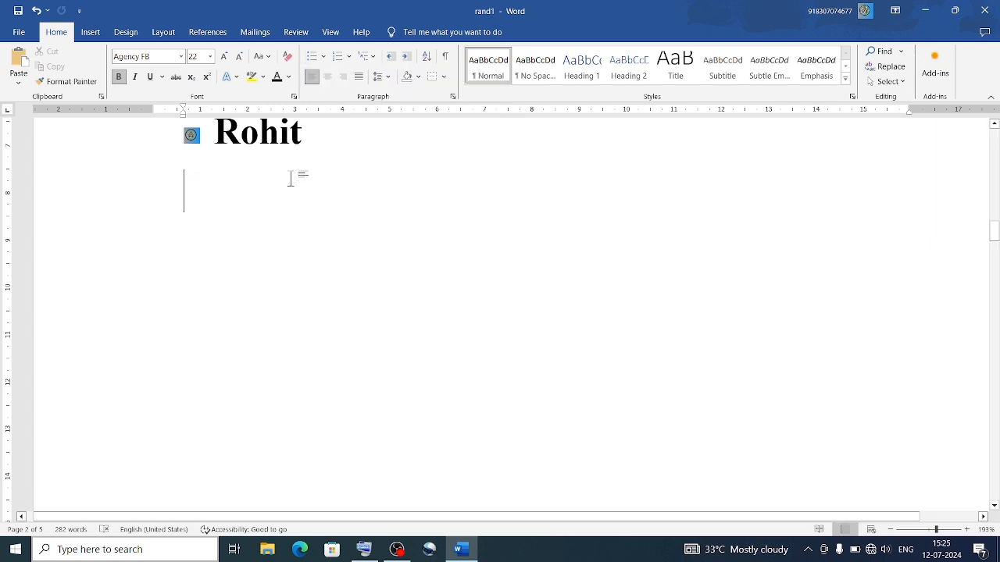
- Add a blank line and enter four friends' first names on separate lines below the bulleted list
key("Return")
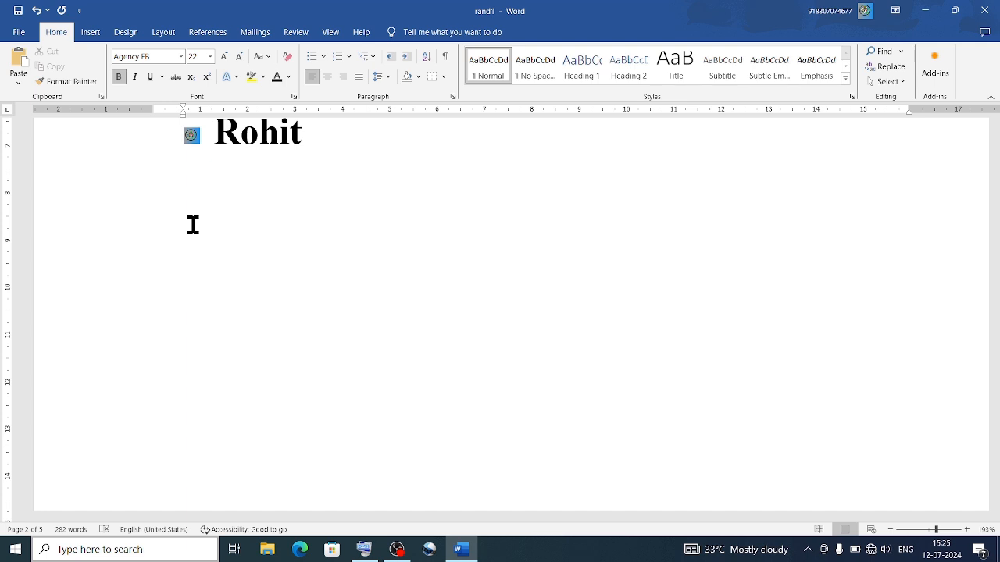
type("Rahul")
key("Return")
type("Karan")
key("Return")
type("Roshan")
key("Return")
type("Amna")
key("Return")
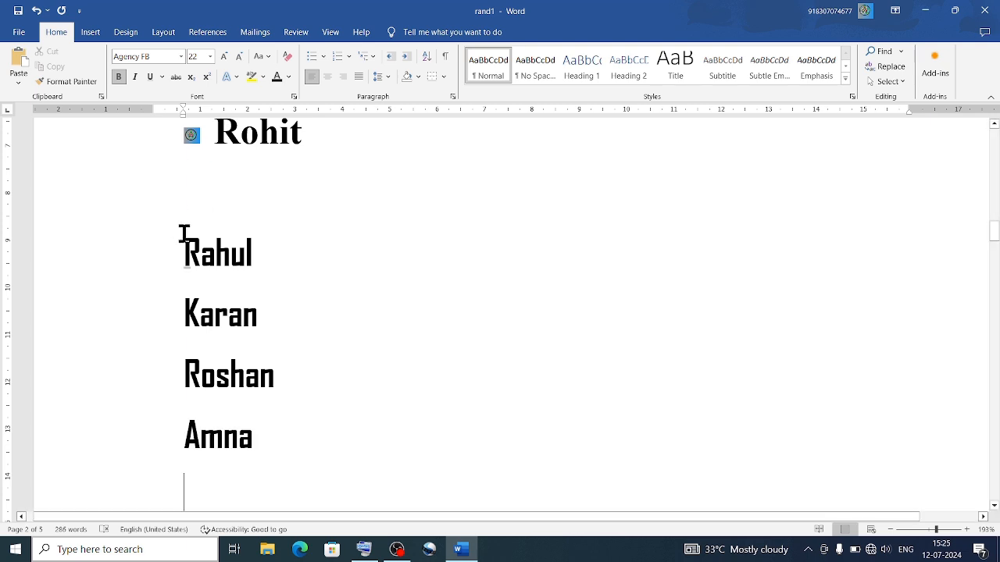
- Apply four-diamond bullets to the four newly added names, then change them to check mark bullets
left_click_drag(185, 235, 250, 415)
left_click(253, 426)
left_click_drag(185, 235, 255, 418)
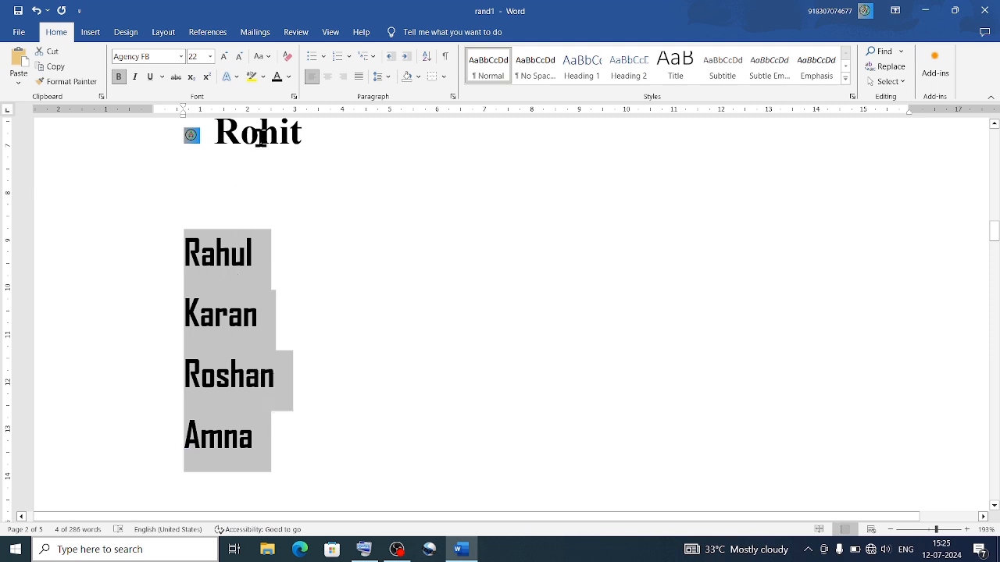
left_click(321, 57)
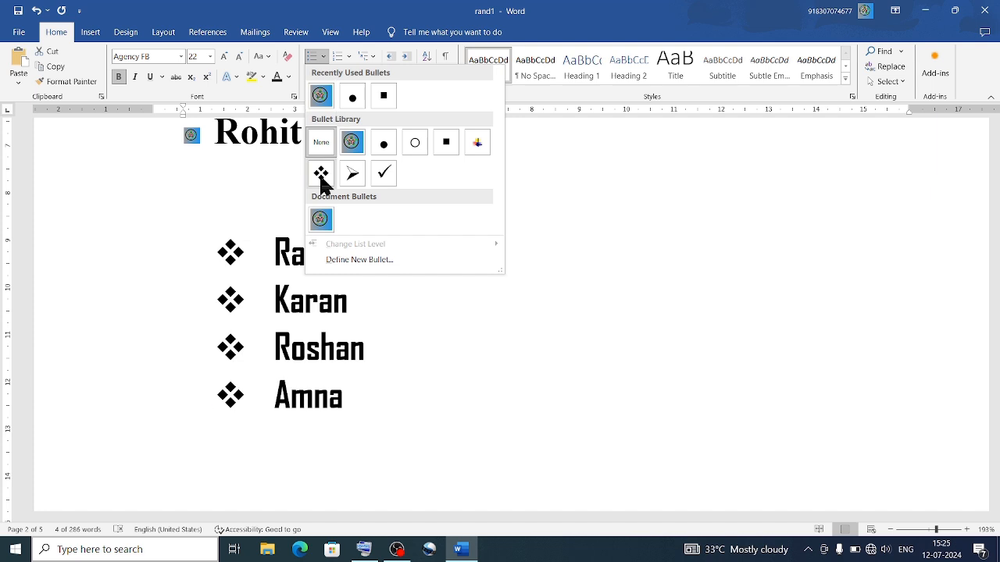
left_click(321, 173)
left_click(322, 58)
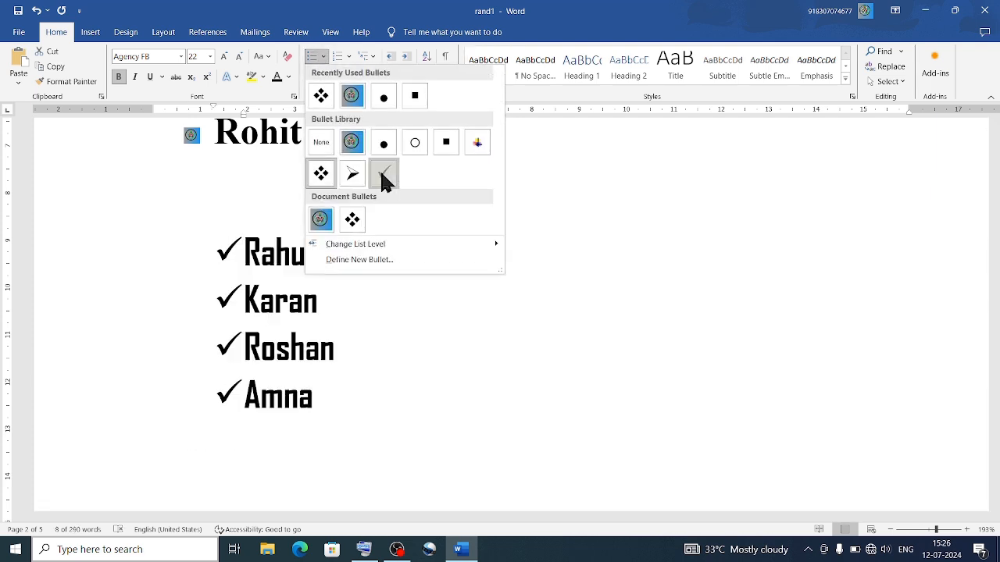
left_click(382, 176)
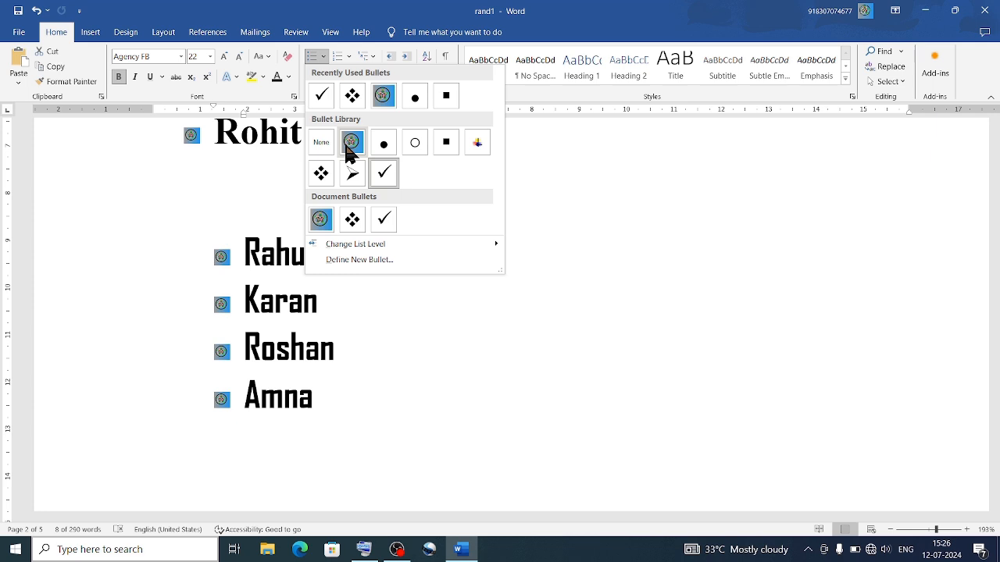
- Define a new picture bullet for the four names using the local file WhatsApp Image 2024-06-01 at 19.05.34_27dfb658
left_click(367, 262)
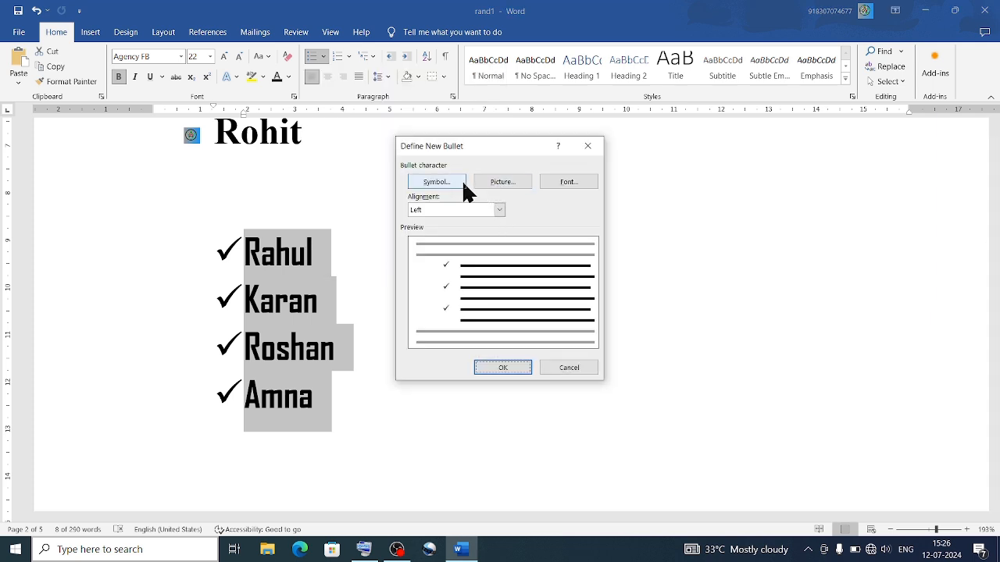
left_click(502, 182)
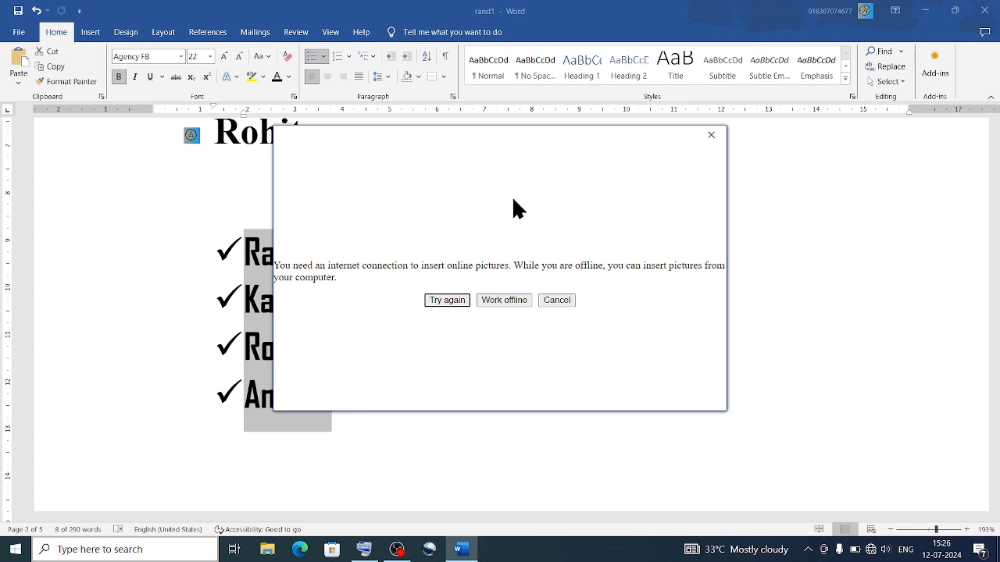
left_click(521, 302)
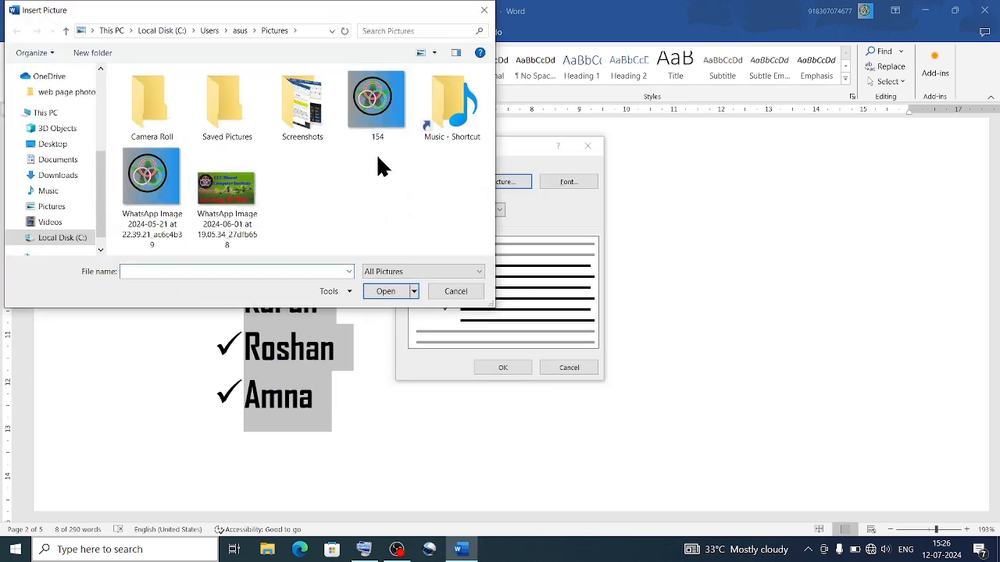
left_click(221, 191)
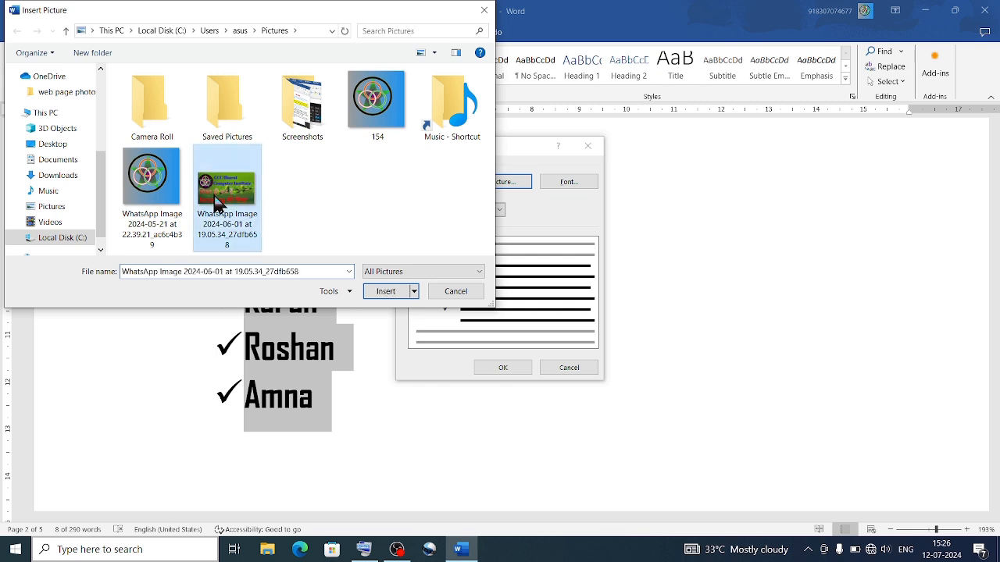
left_click(384, 296)
left_click(499, 367)
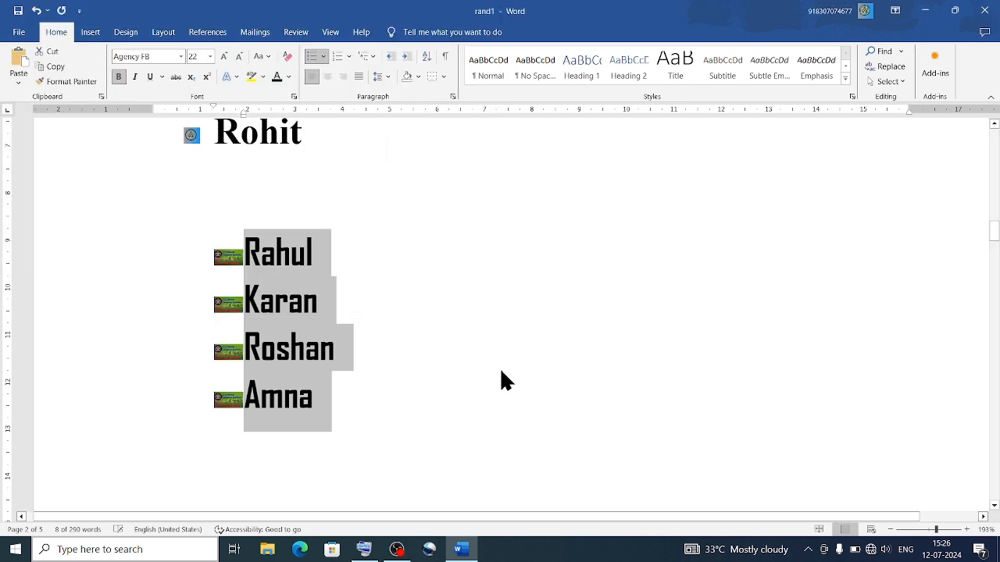
left_click(500, 368)
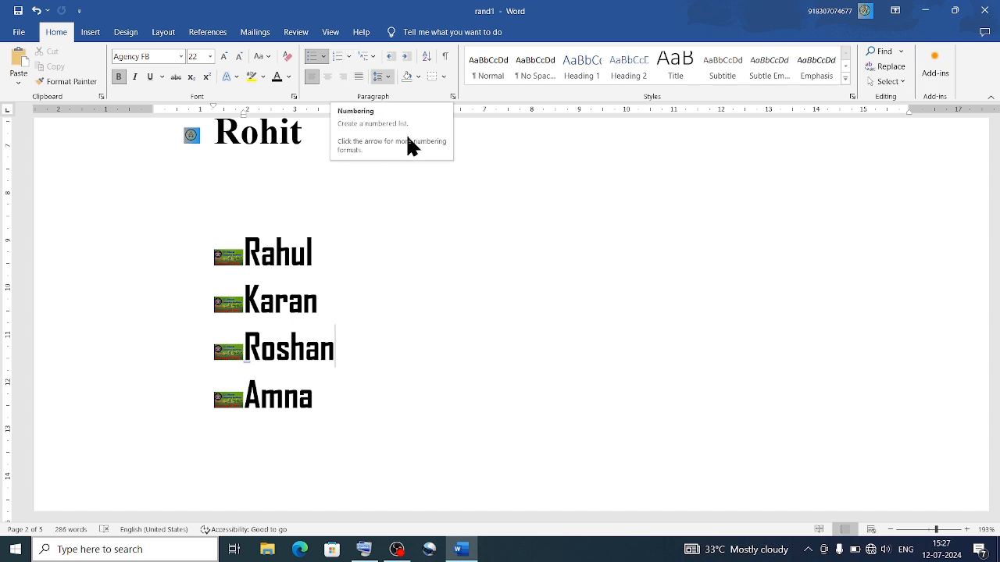
- Renumber the five items under Computer Parts Name with a new number format in the One, Two, Three style
left_click(429, 172)
scroll(429, 172, "down", 5)
scroll(429, 173, "down", 5)
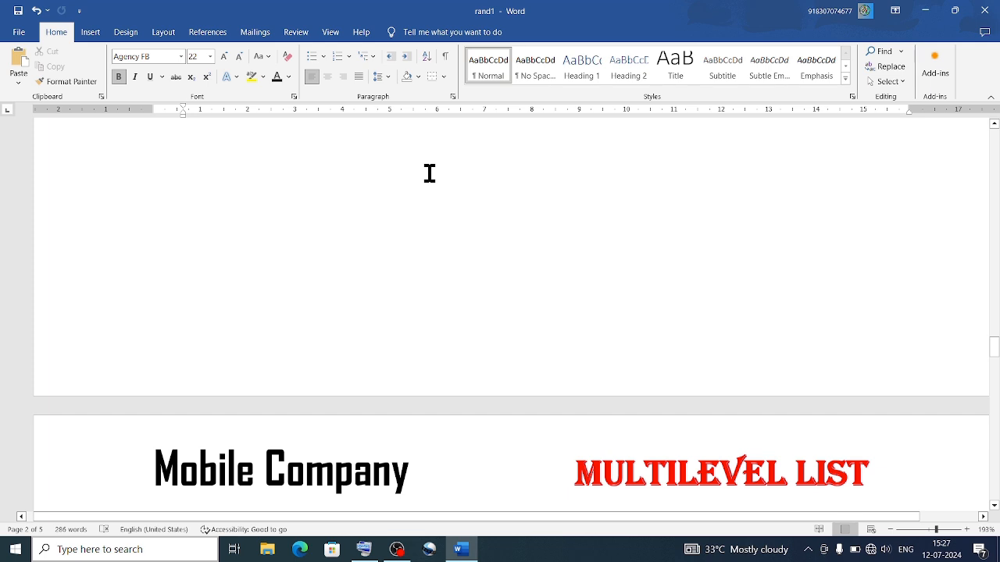
scroll(429, 173, "down", 5)
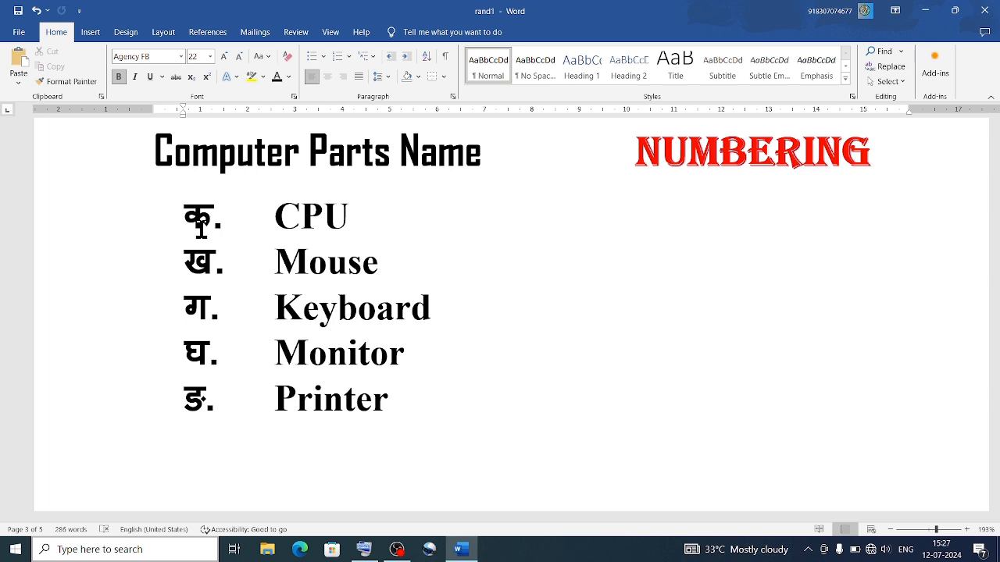
left_click(277, 217)
left_click_drag(276, 216, 391, 395)
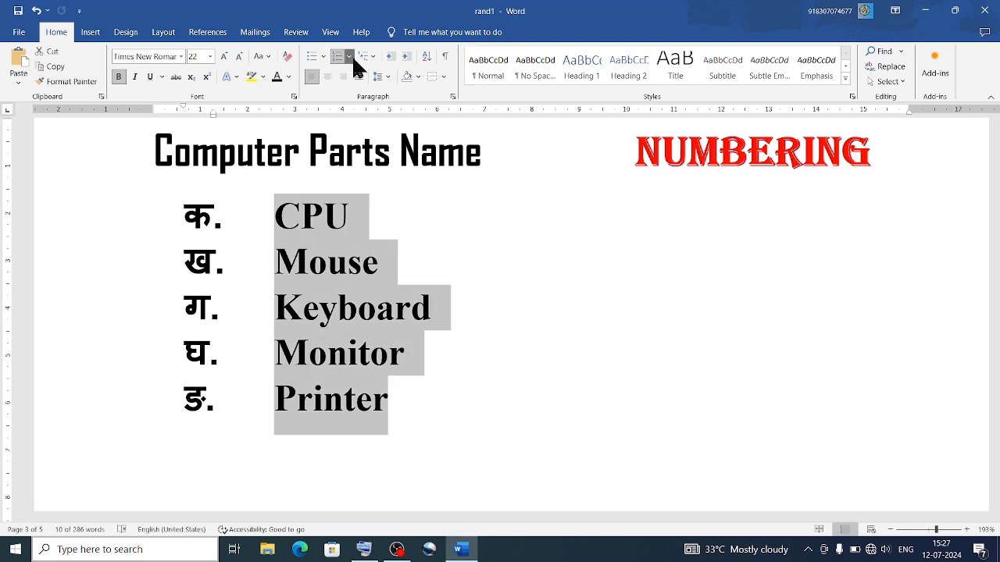
left_click(349, 56)
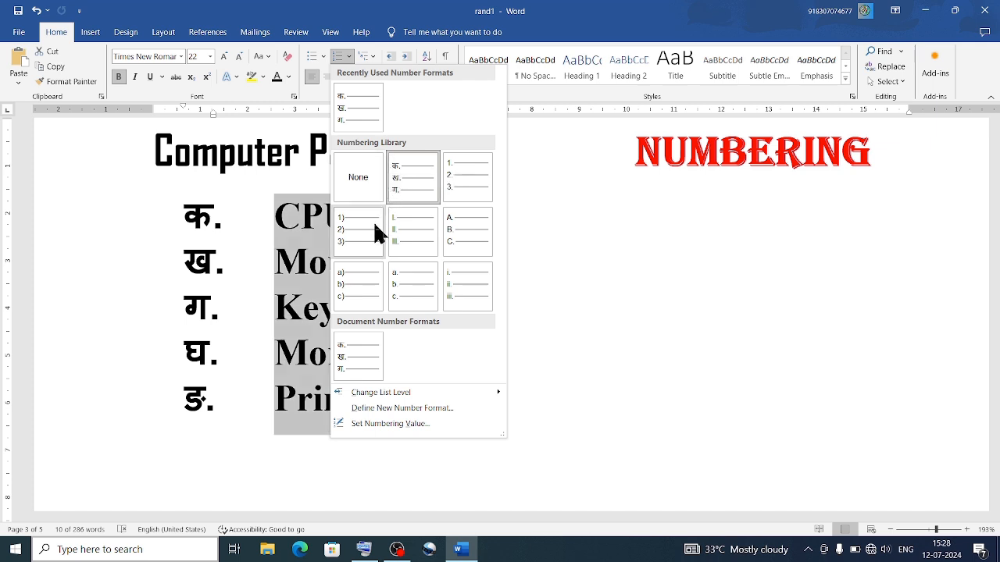
left_click(401, 409)
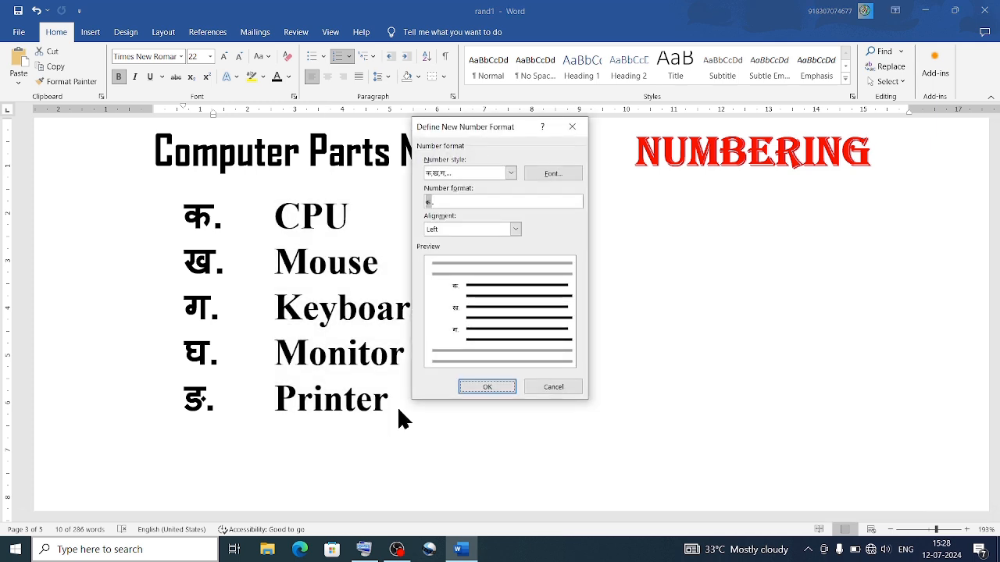
left_click(512, 172)
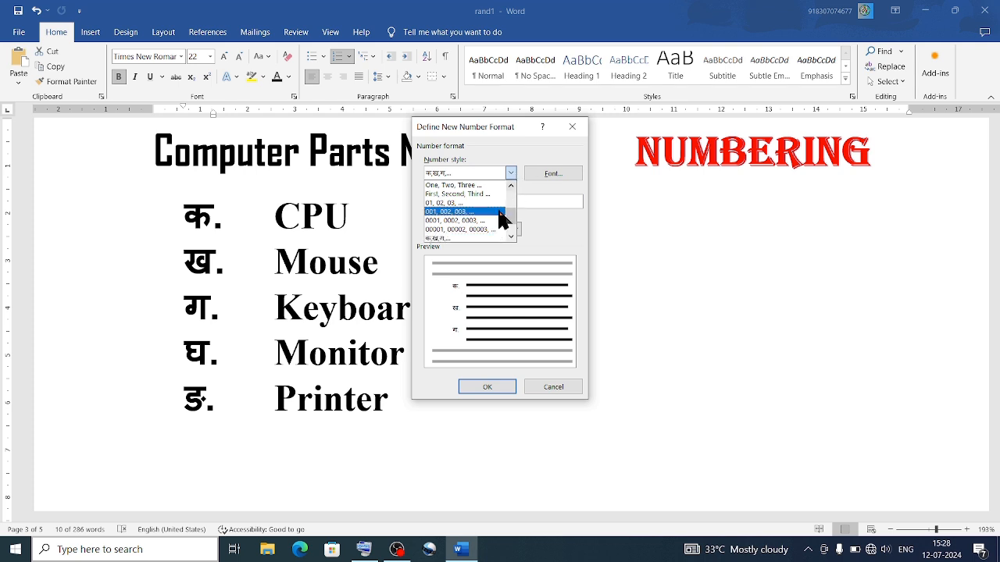
left_click(480, 187)
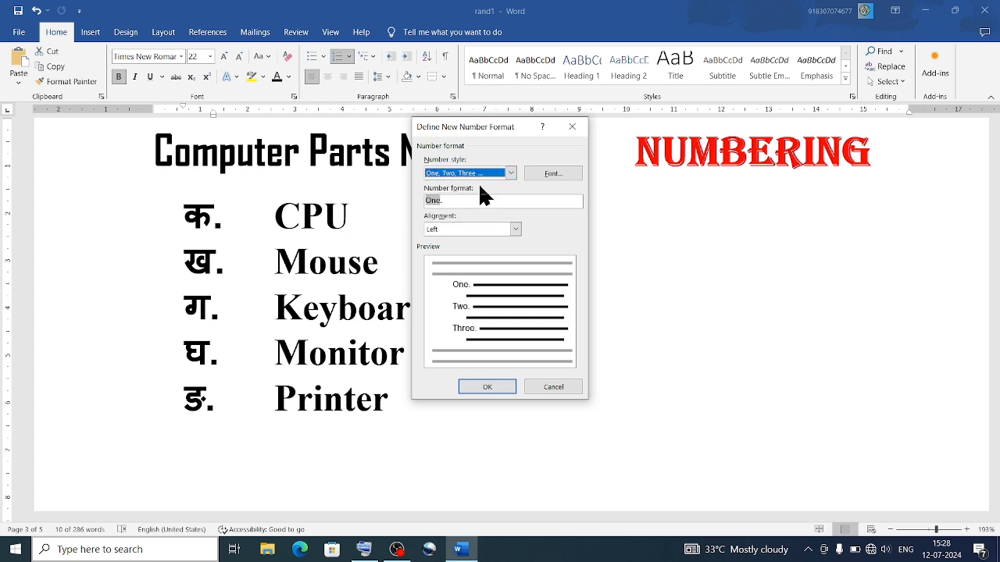
left_click(486, 385)
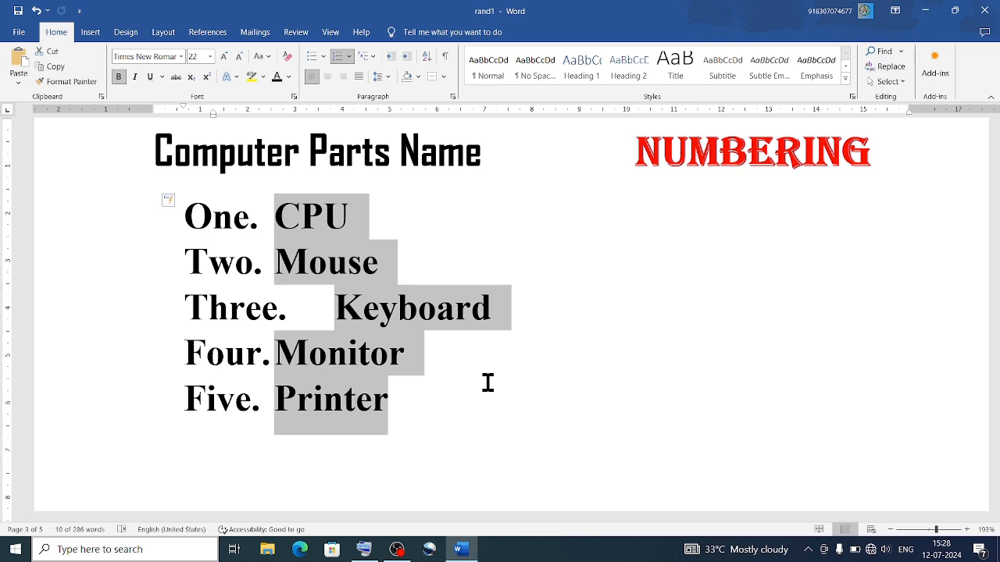
left_click(487, 382)
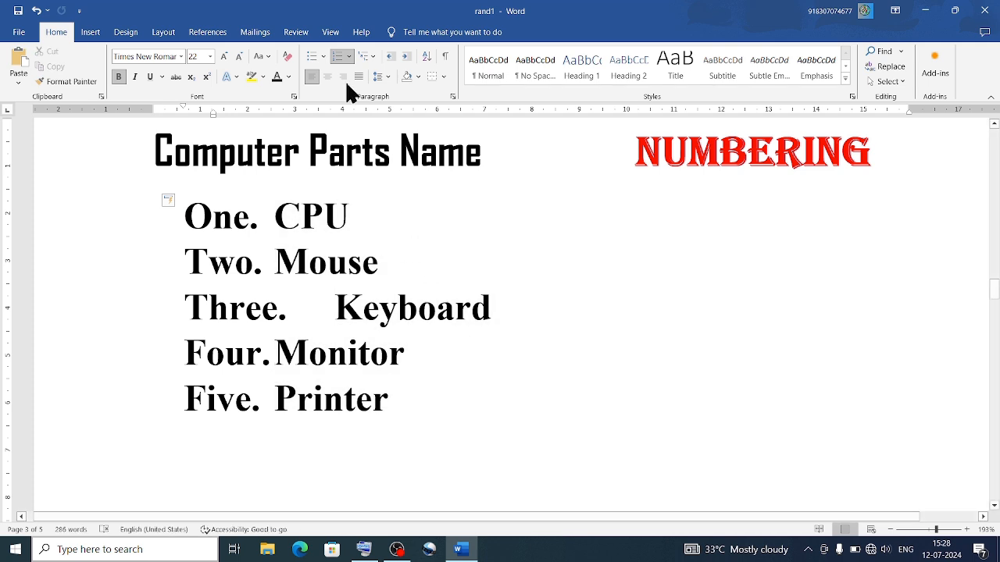
- Look through the recently used and library number formats for the Computer Parts Name list
left_click(348, 56)
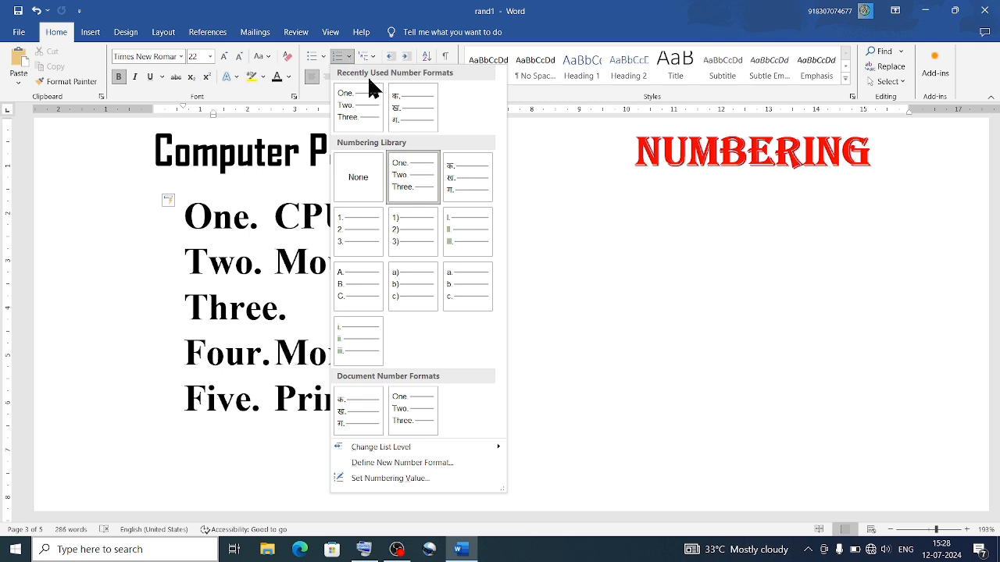
left_click(549, 275)
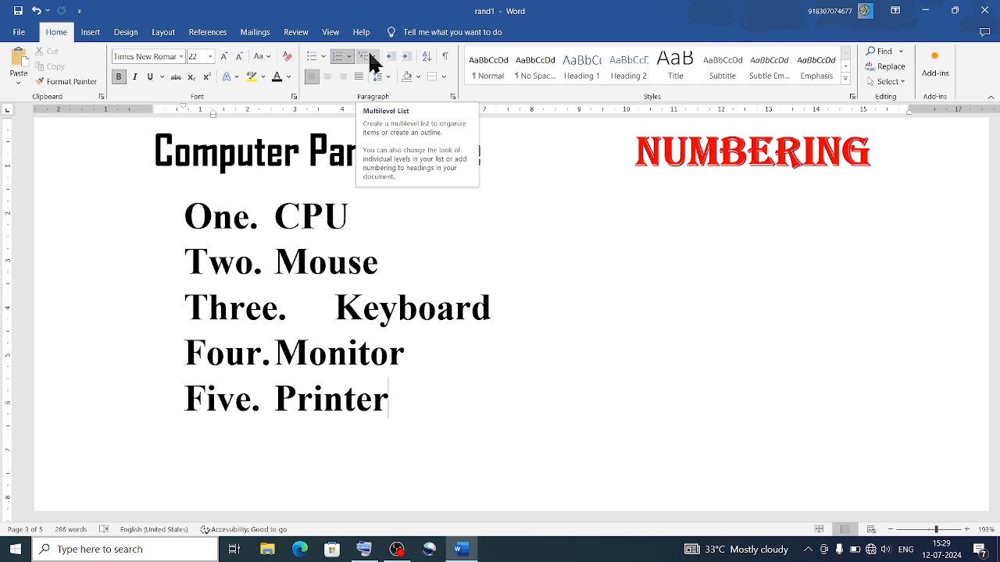
left_click(504, 163)
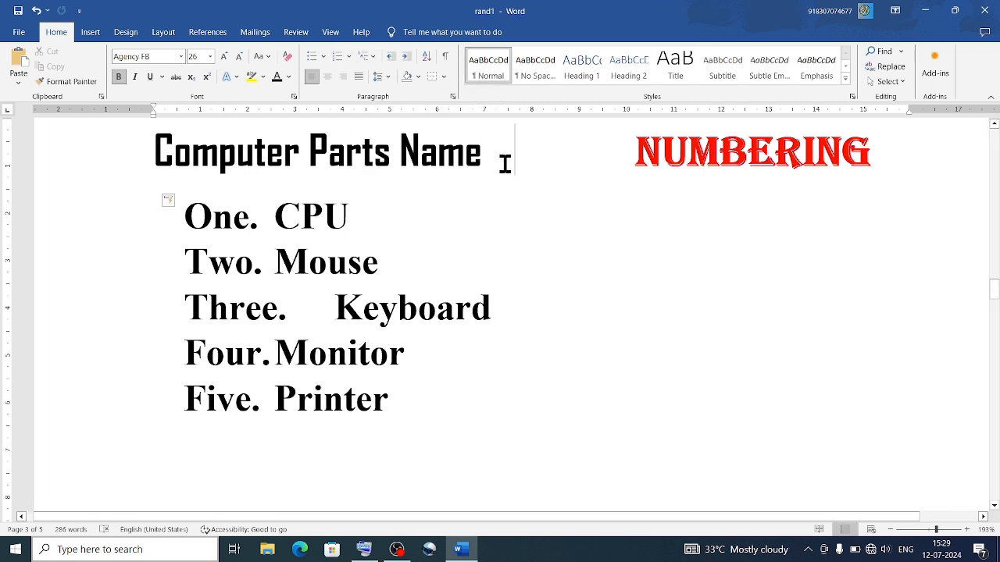
- Go to the Mobile Company multilevel list page of the document
scroll(505, 163, "down", 8)
scroll(505, 163, "down", 8)
scroll(505, 163, "down", 1)
scroll(504, 164, "up", 5)
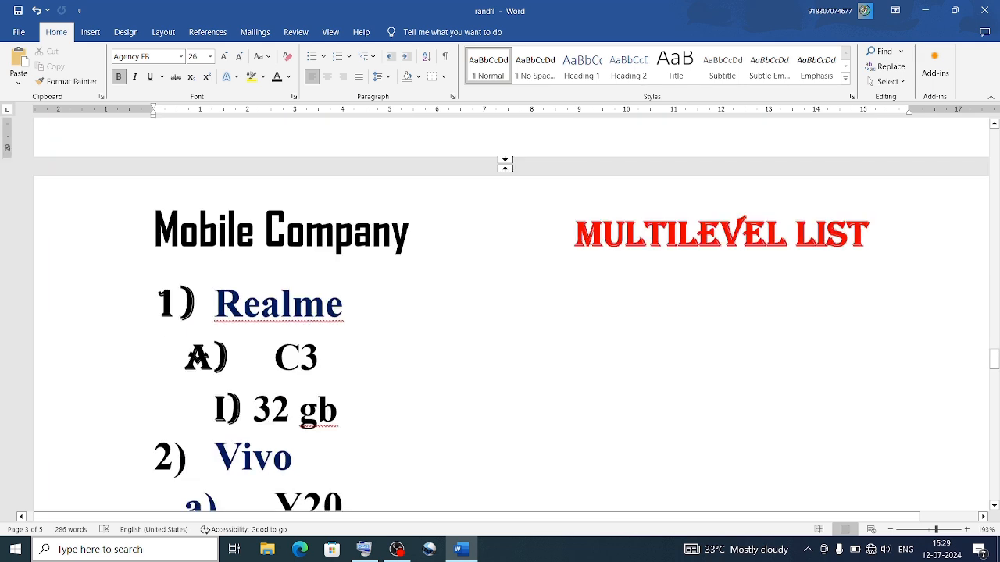
- Examine the numbering levels of the brand, model and storage entries in the Mobile Company multilevel list
left_click(494, 210)
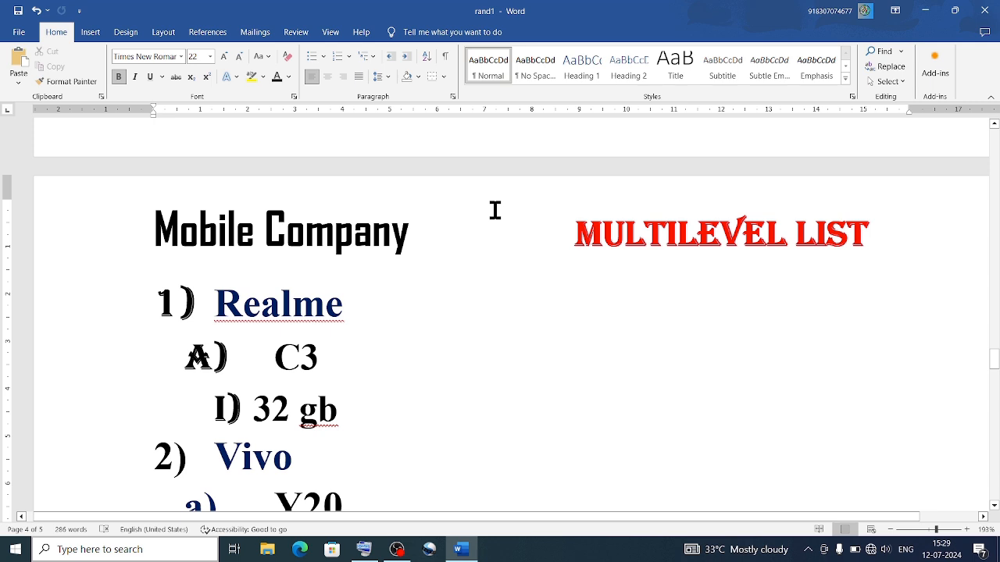
left_click(372, 301)
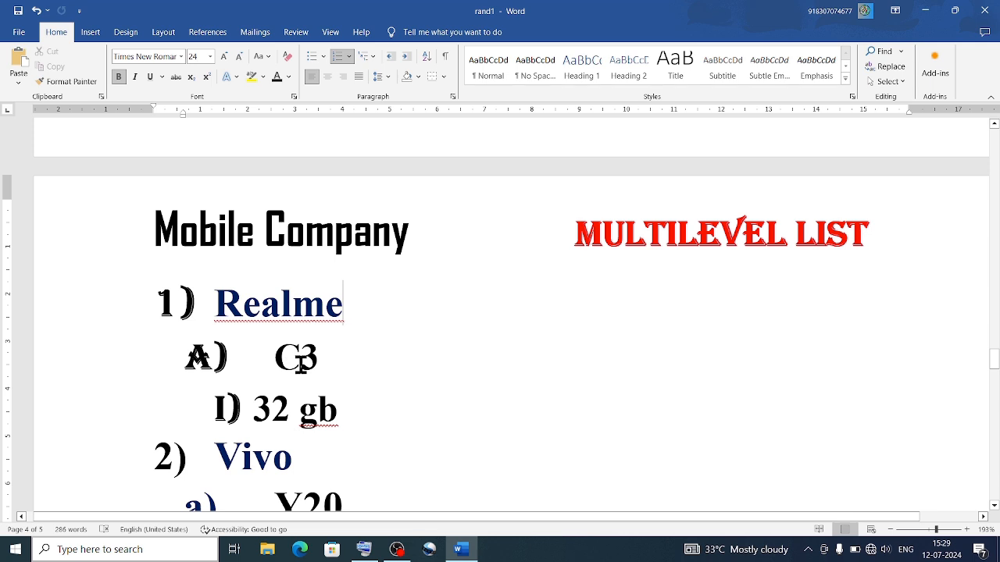
left_click(336, 408)
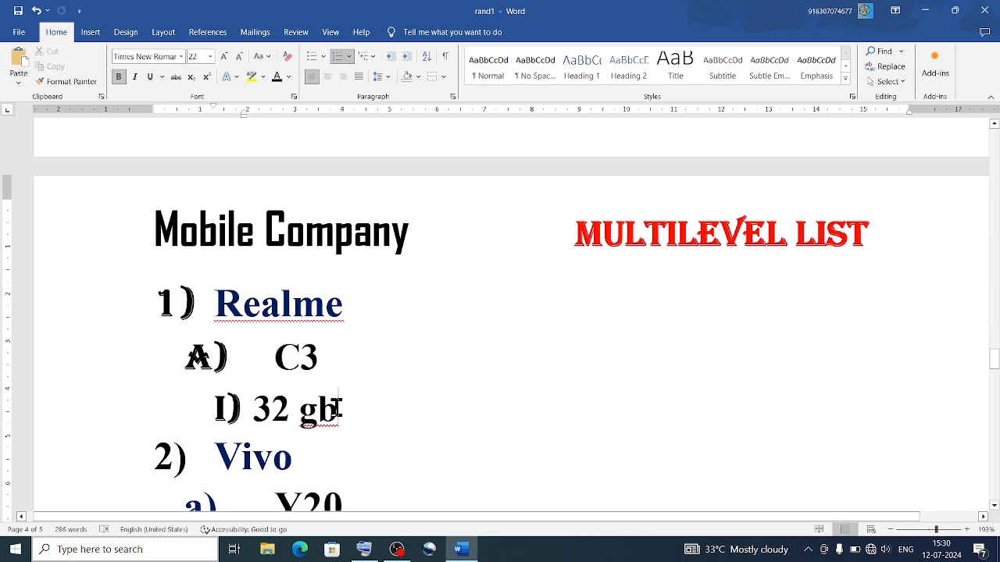
scroll(334, 406, "down", 4)
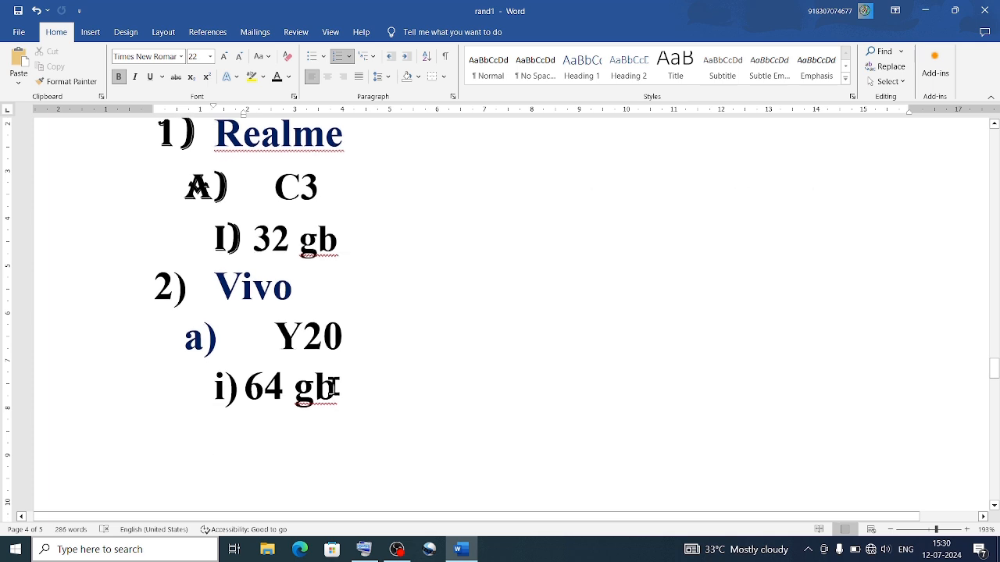
left_click(320, 311)
- Add the text Readme in the blank area below the last item of the Mobile Company list
scroll(307, 405, "down", 5)
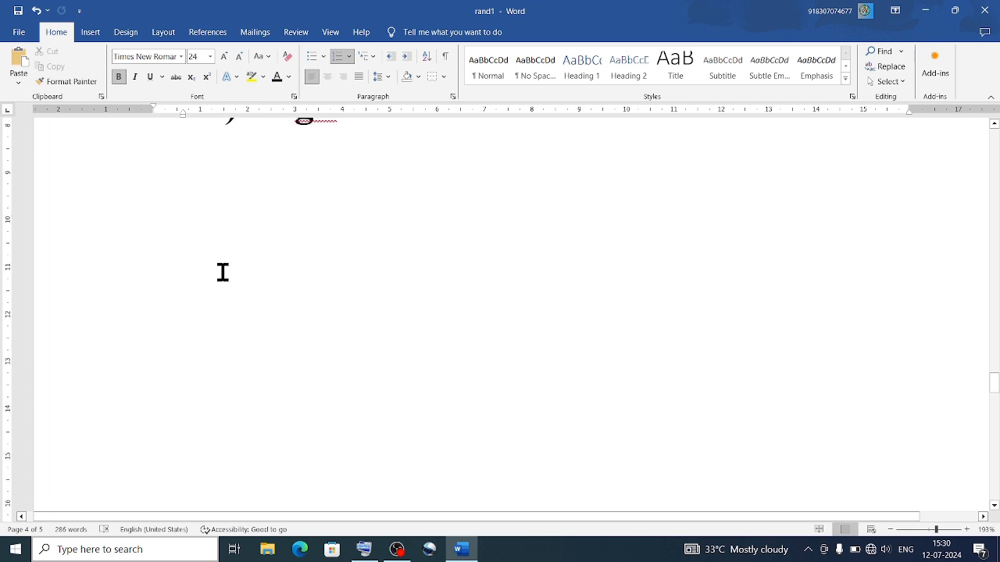
double_click(150, 189)
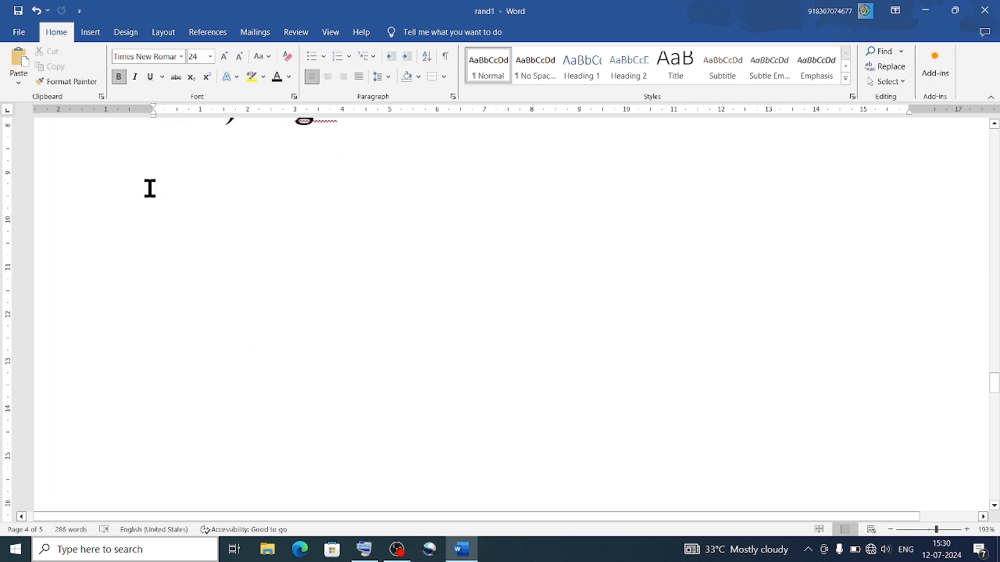
scroll(150, 188, "up", 1)
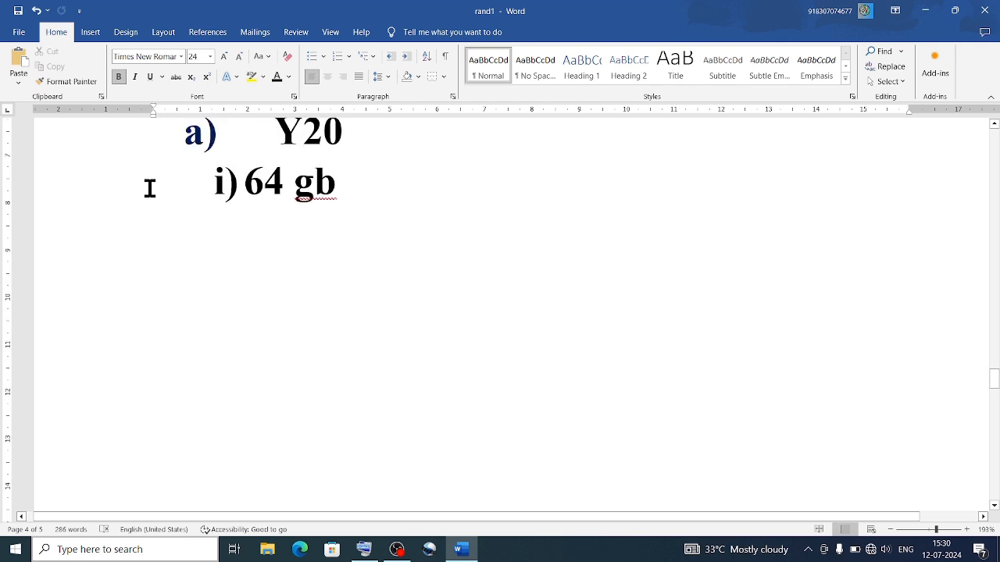
type("Readme")
key("Return")
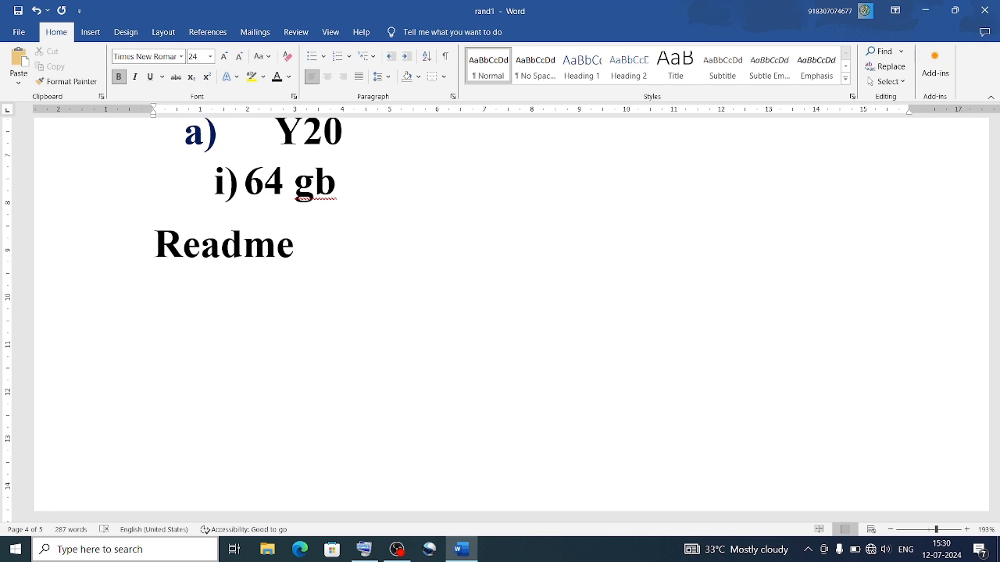
- Apply the 1), a), i) multilevel list from the List Library to the Readme line and the blank line below it
left_click(301, 248)
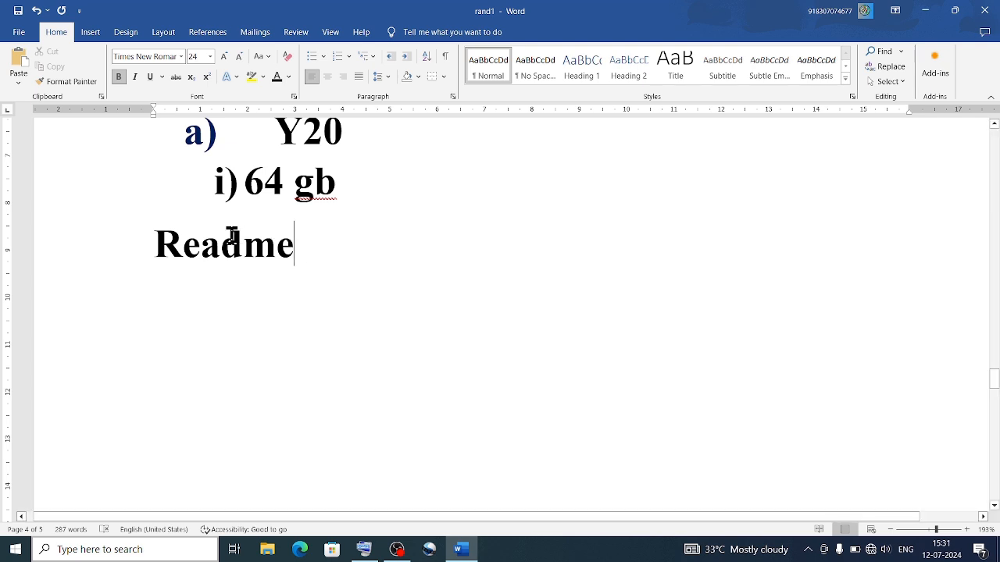
left_click_drag(163, 246, 295, 319)
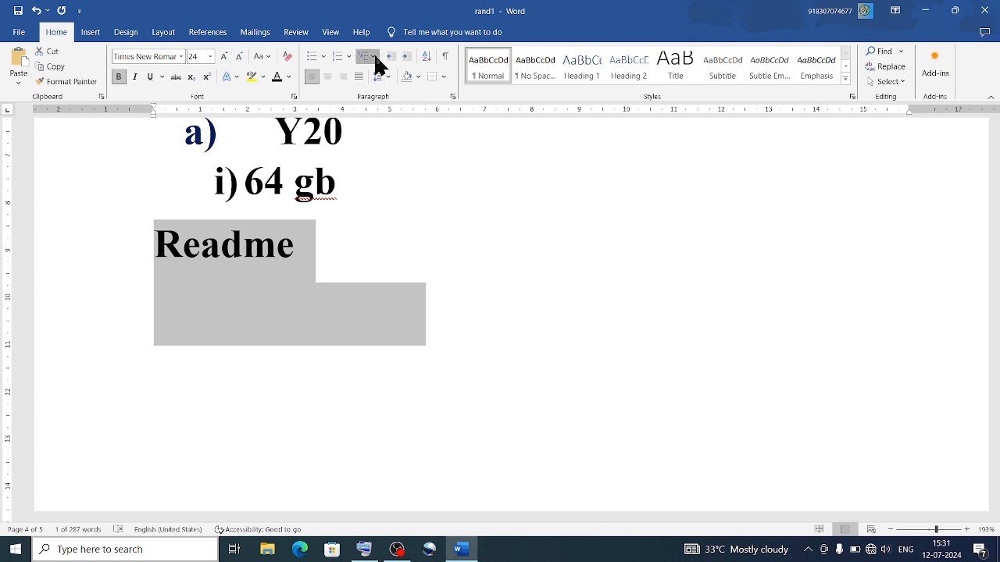
left_click(374, 56)
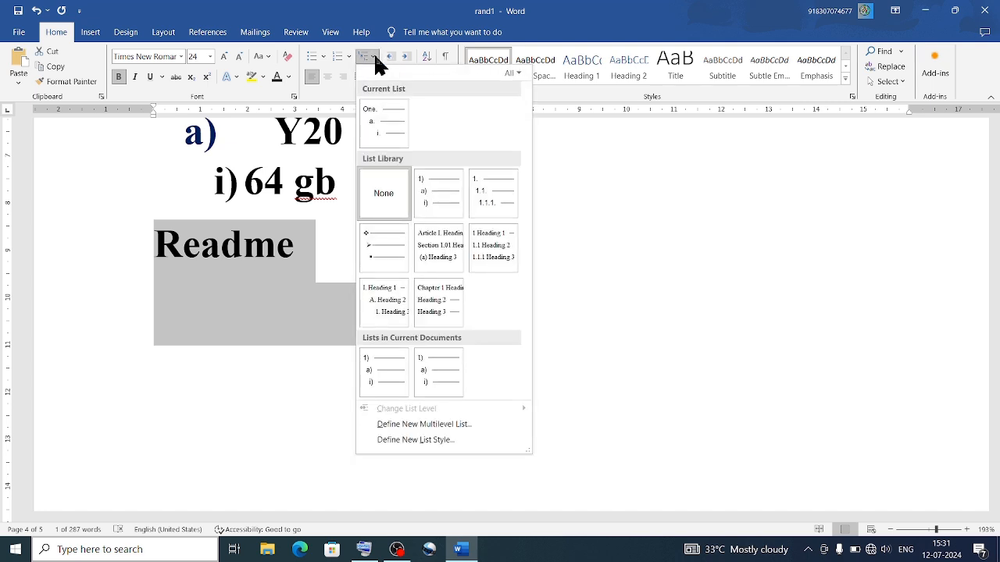
mouse_move(442, 180)
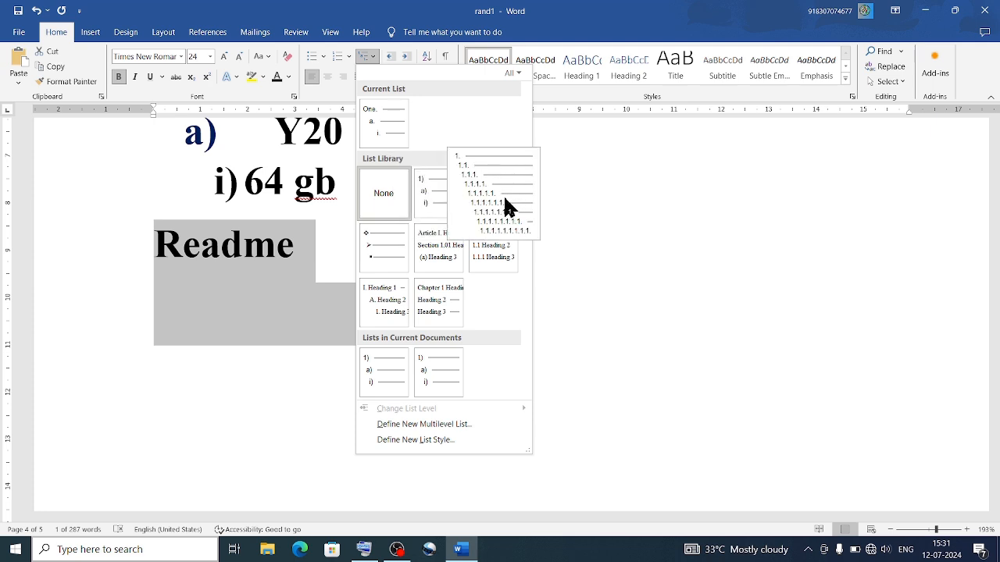
left_click(457, 195)
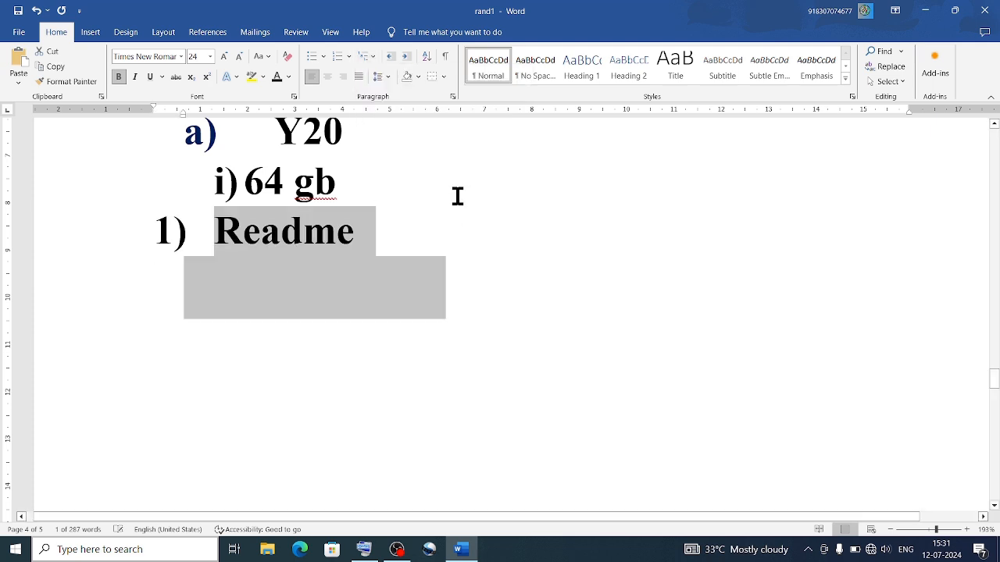
left_click(423, 209)
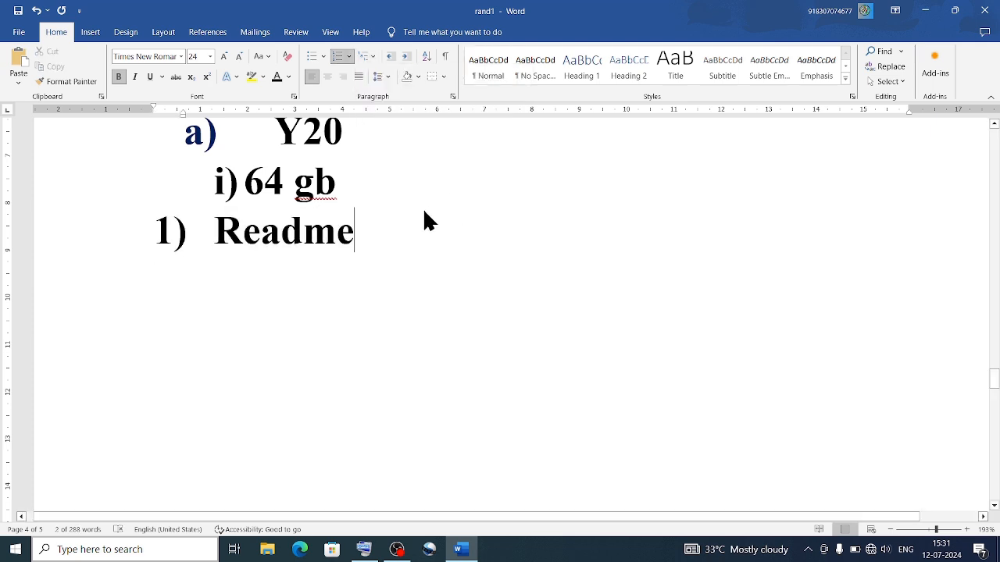
- Add the second-level item 30 and the third-level item 64 gb under Readme
key("Return")
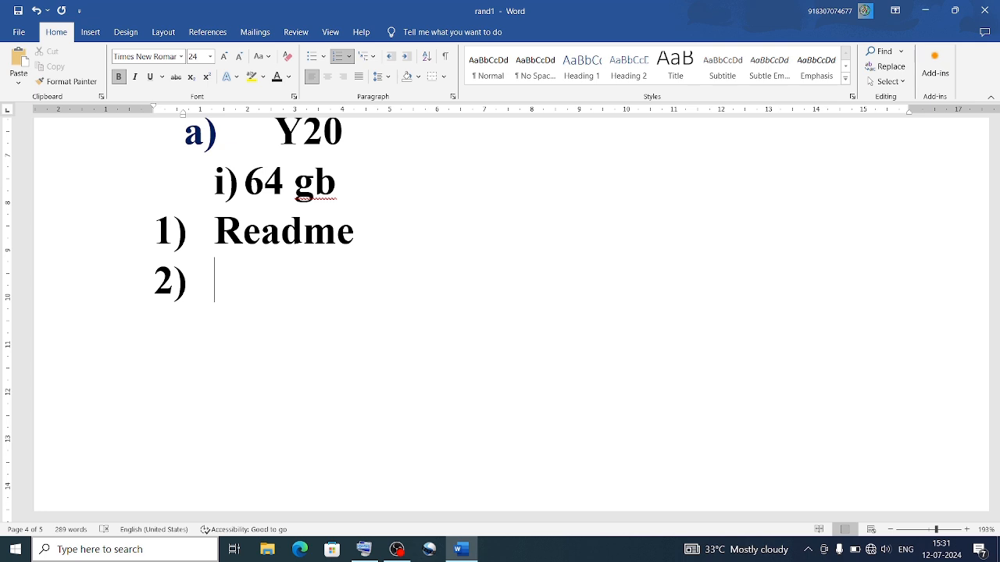
key("Tab")
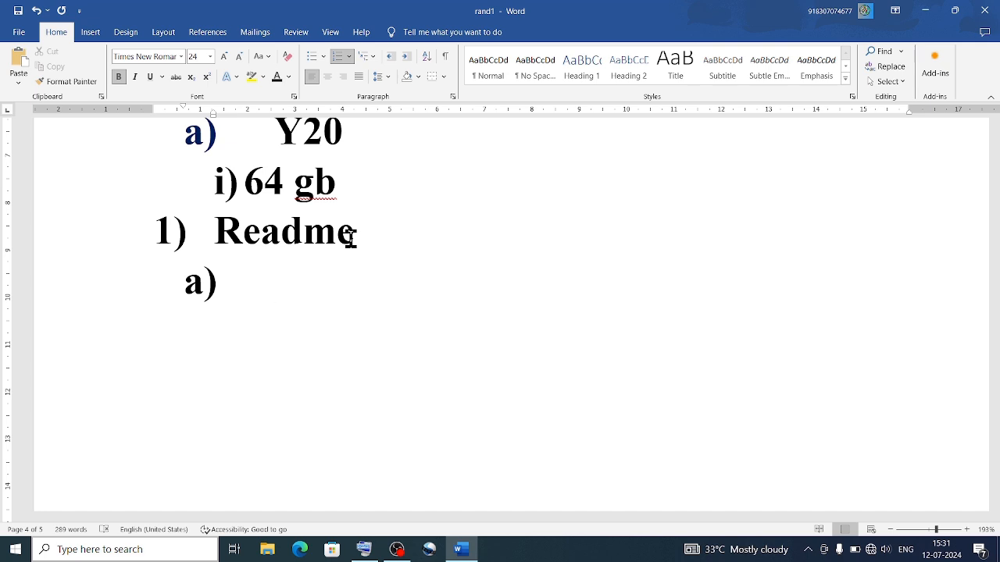
type("30")
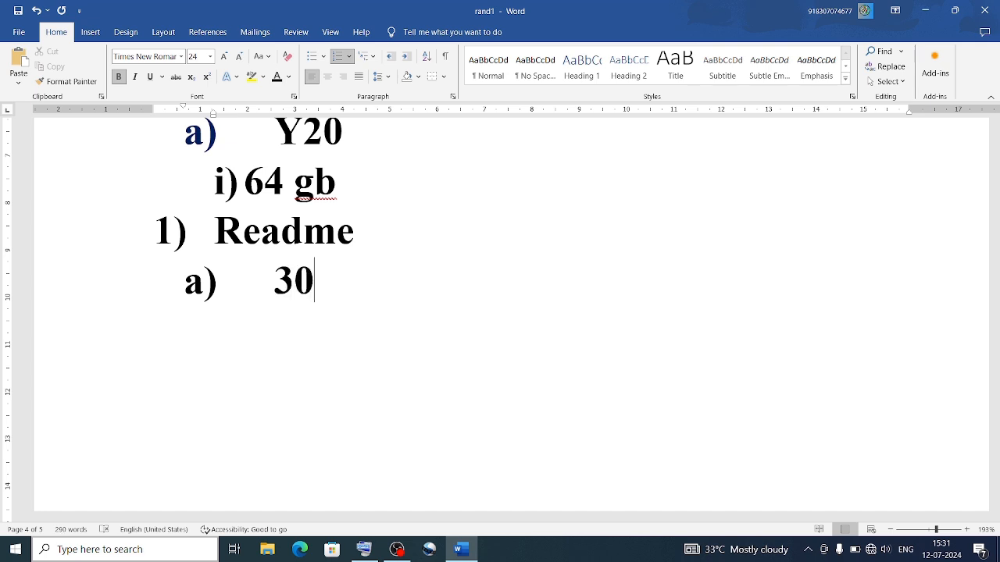
key("Return")
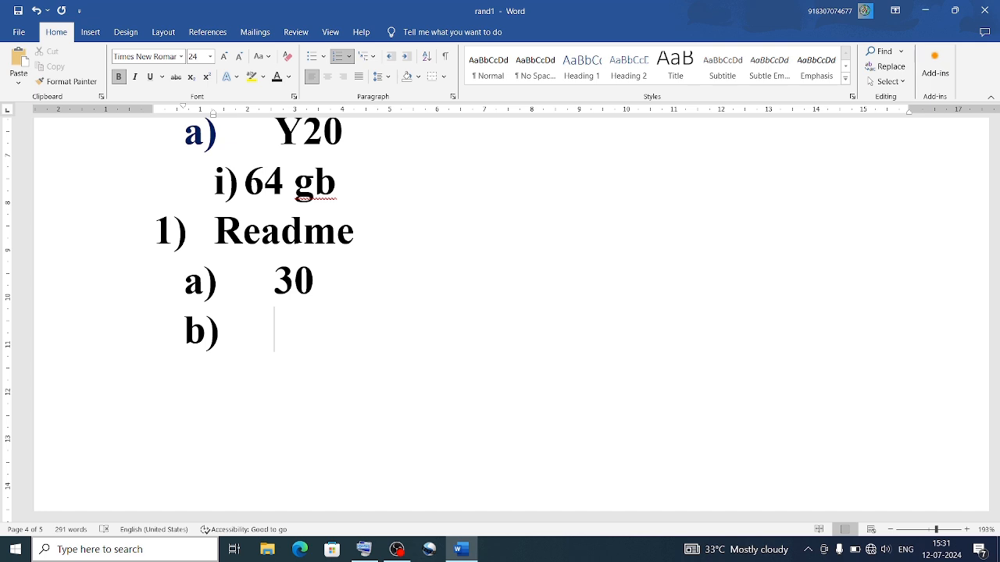
key("Tab")
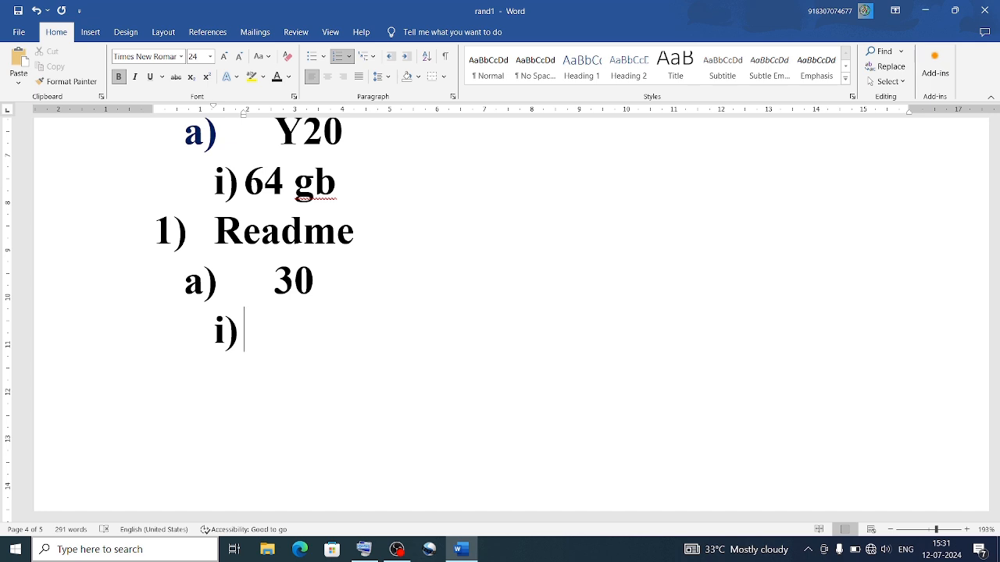
type("64 gb")
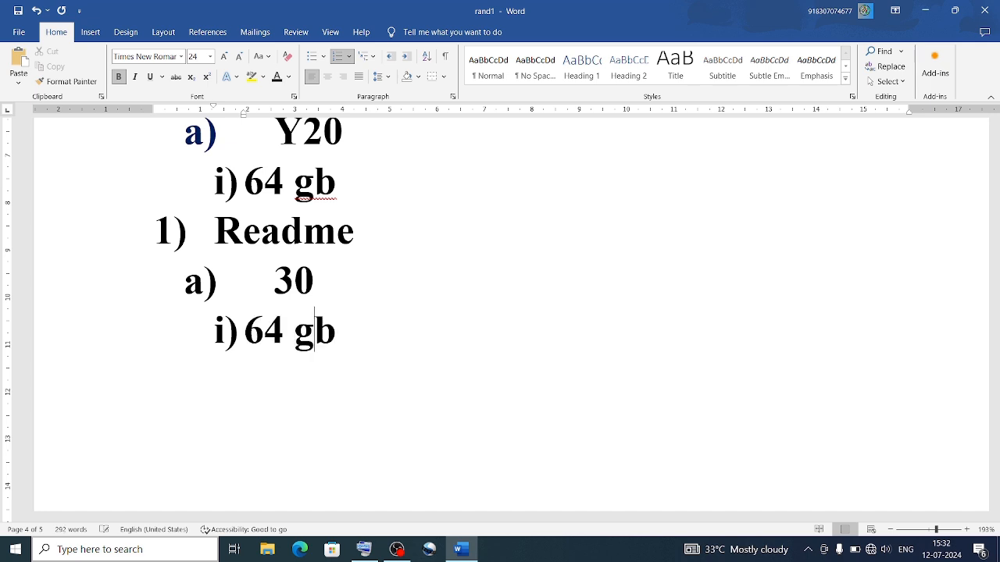
- Start a new list item after the last 64 gb entry and promote it two levels to the top level
key("Return")
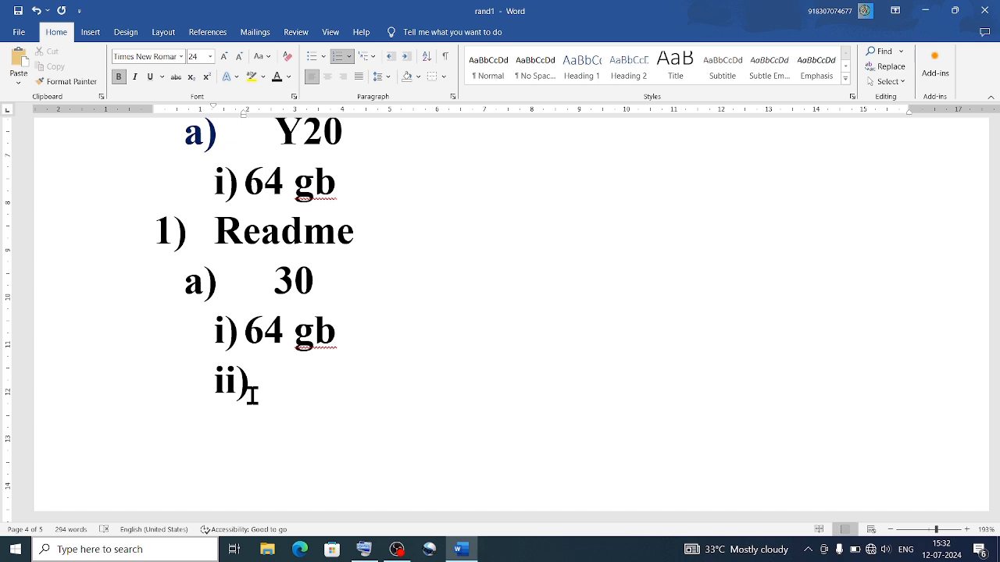
key("shift+Tab")
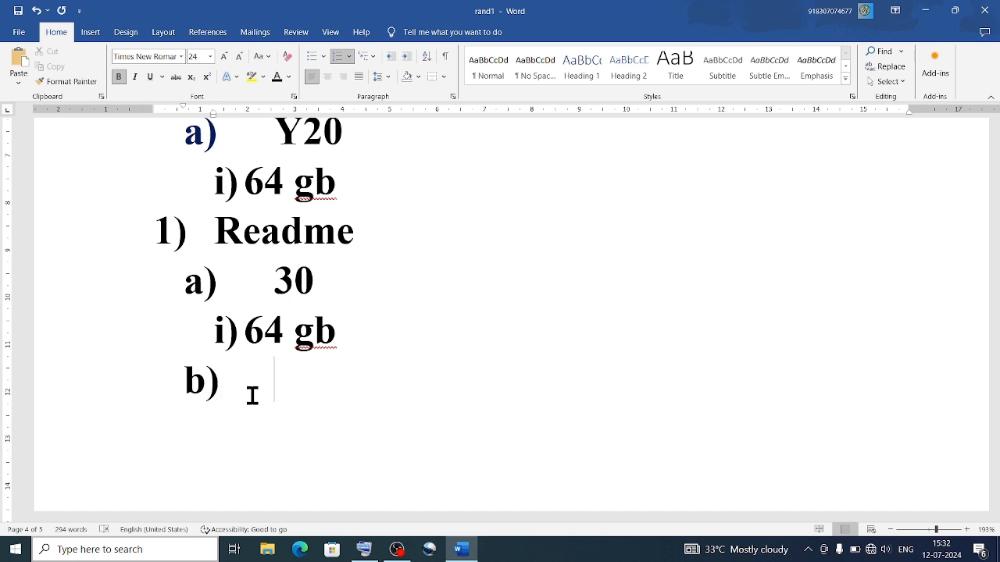
key("shift+Tab")
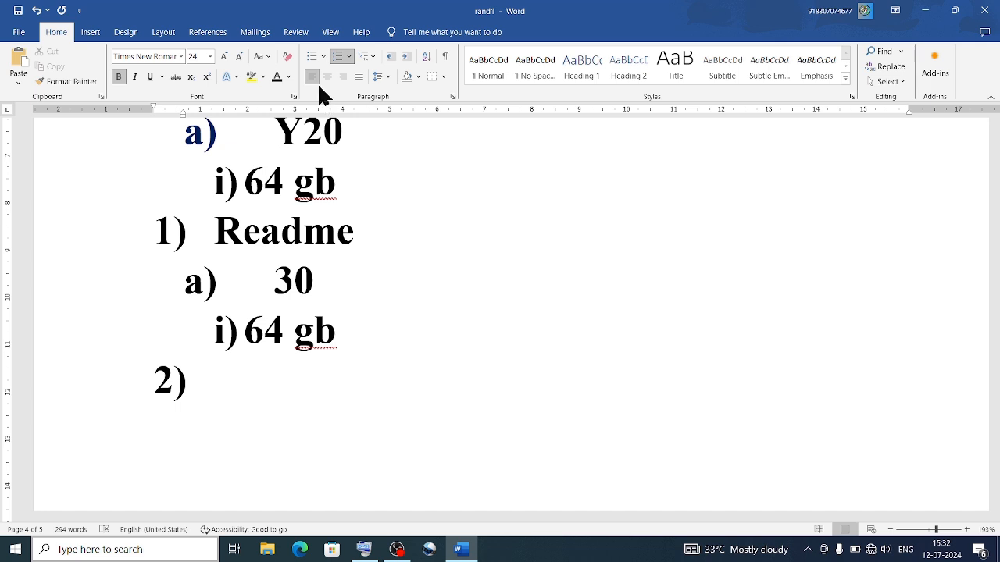
- Try to remove the picture bullet in front of the first of the four names on the Bullets page
scroll(362, 182, "up", 5)
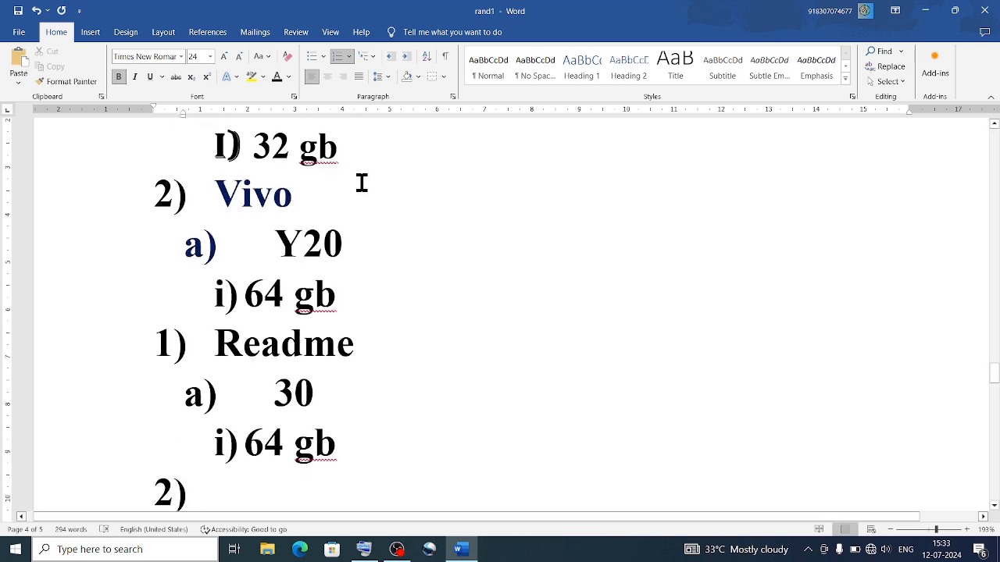
scroll(362, 182, "down", 1)
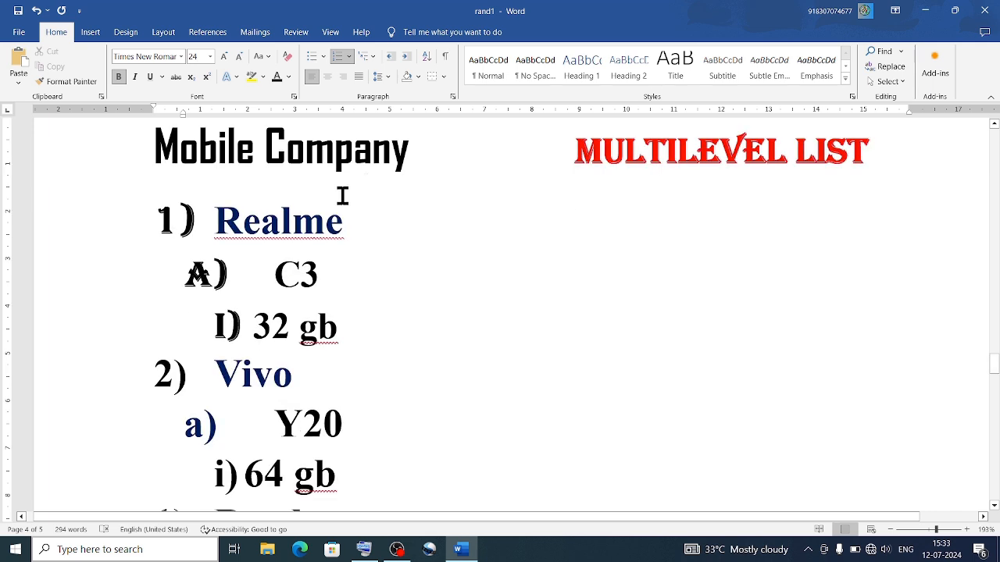
scroll(307, 224, "down", 2)
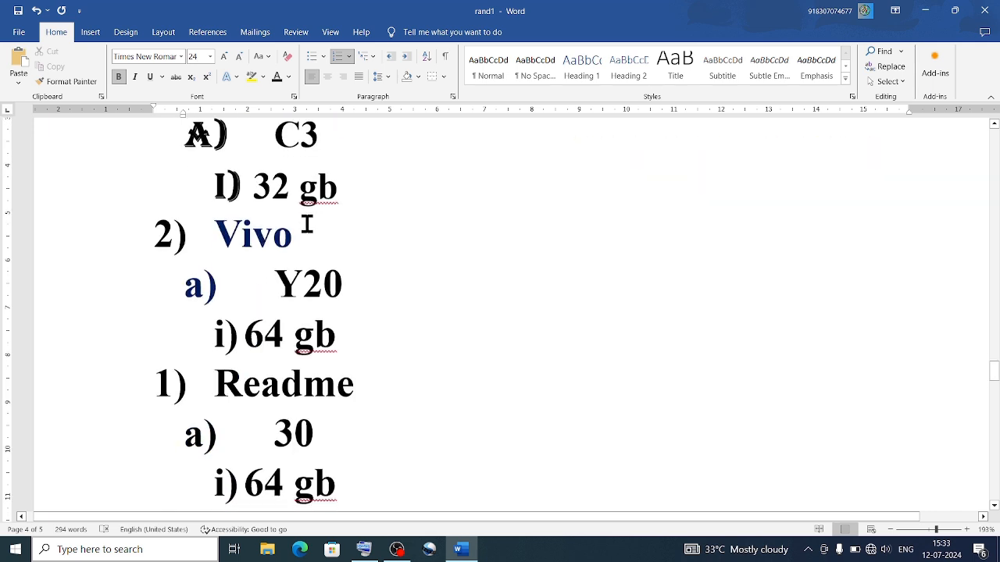
scroll(362, 240, "down", 9)
left_click(351, 233)
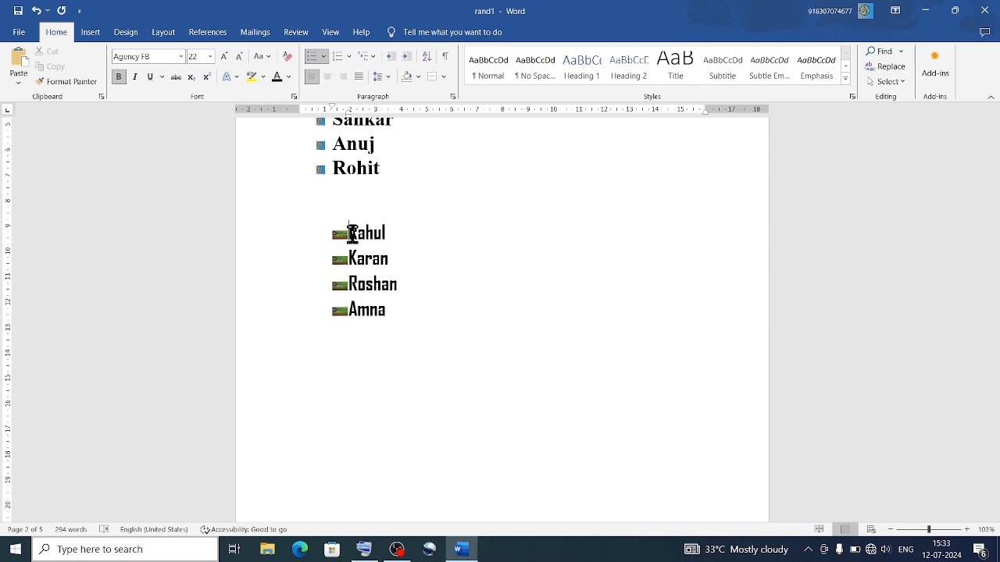
key("BackSpace")
key("BackSpace")
key("BackSpace")
key("BackSpace")
key("BackSpace")
left_click(334, 236)
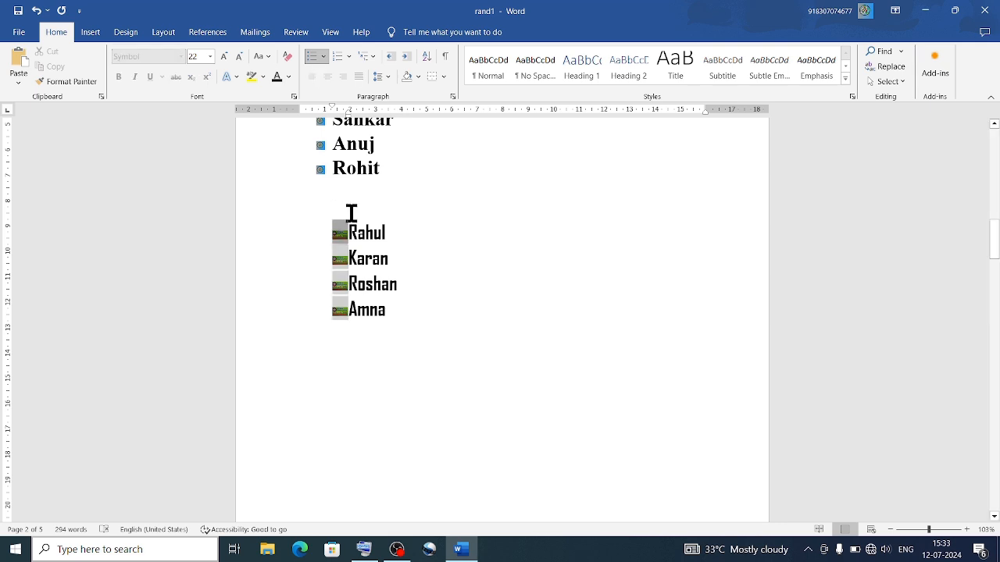
left_click(351, 213)
- Try center and left alignment on the four picture-bulleted names, and finish with them right-aligned
left_click_drag(351, 225, 388, 312)
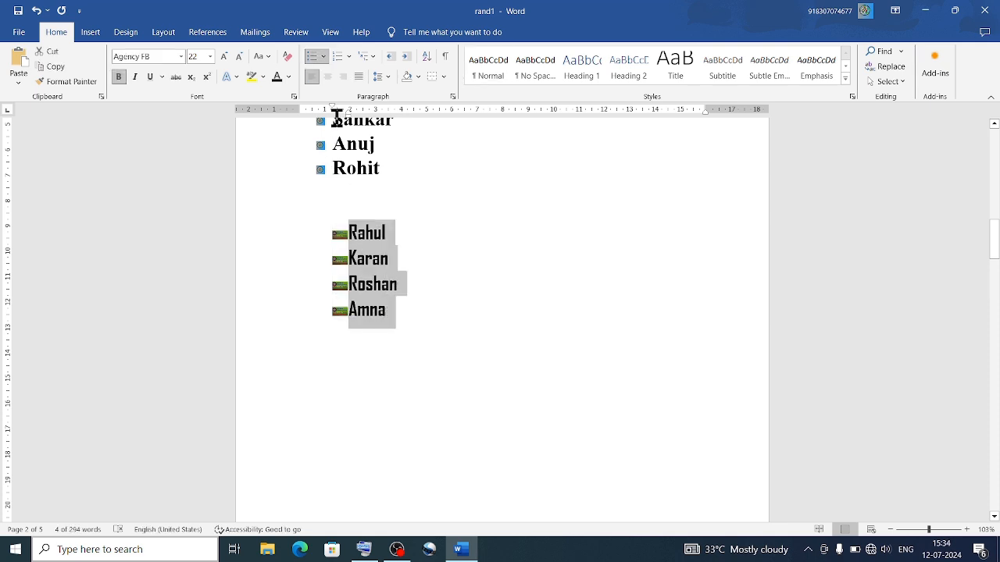
left_click(325, 79)
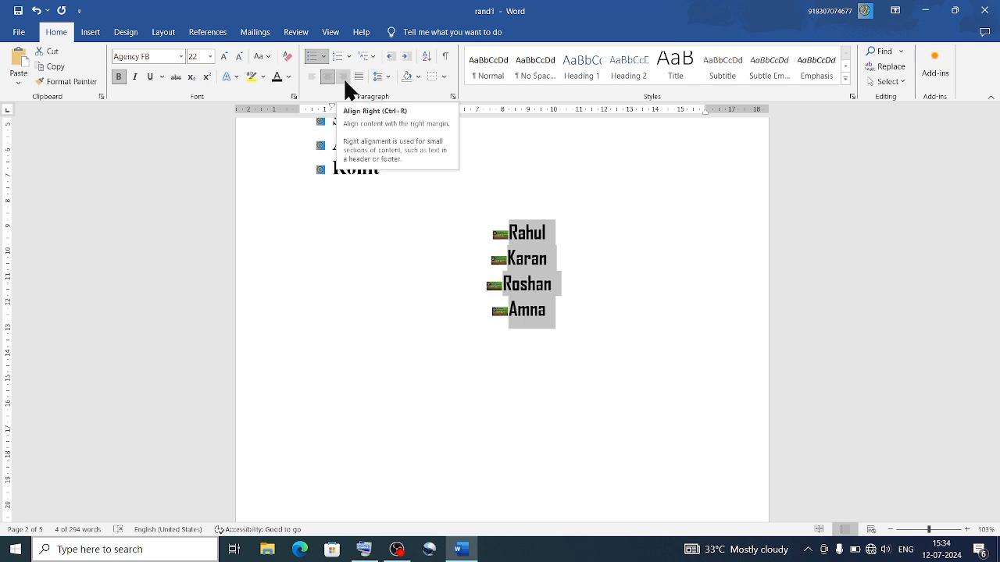
left_click(344, 78)
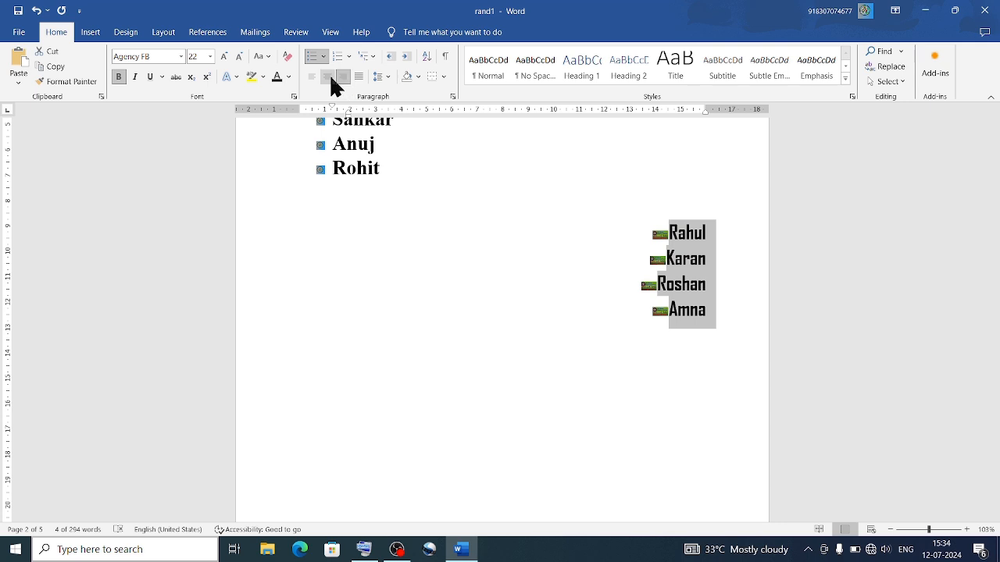
left_click(328, 77)
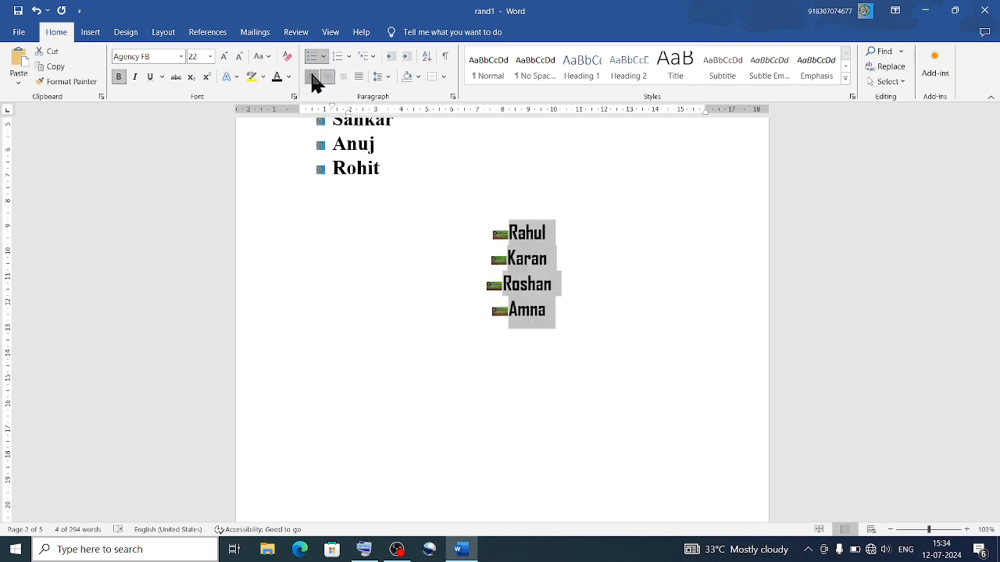
left_click(312, 77)
left_click(344, 77)
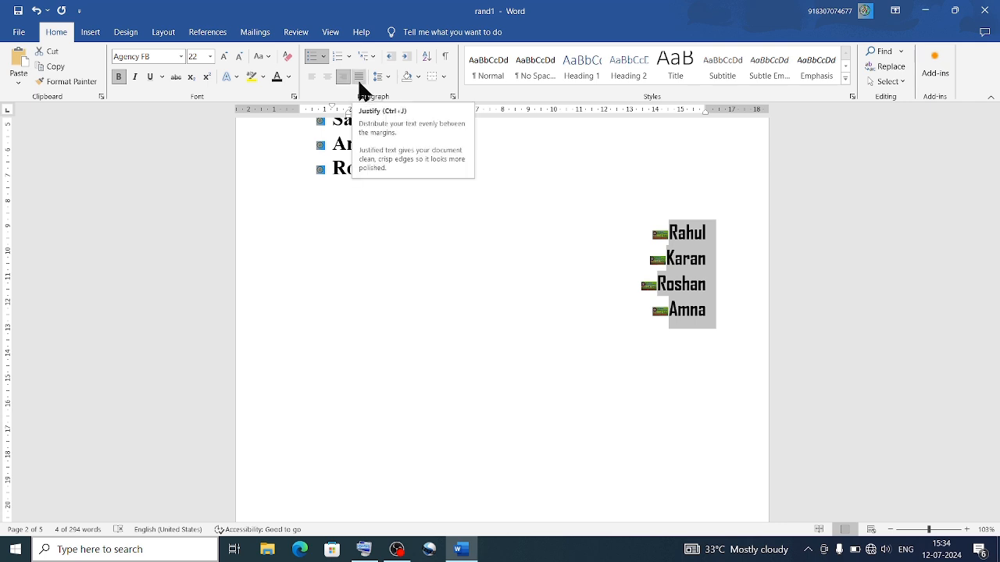
left_click(399, 198)
scroll(399, 199, "up", 5)
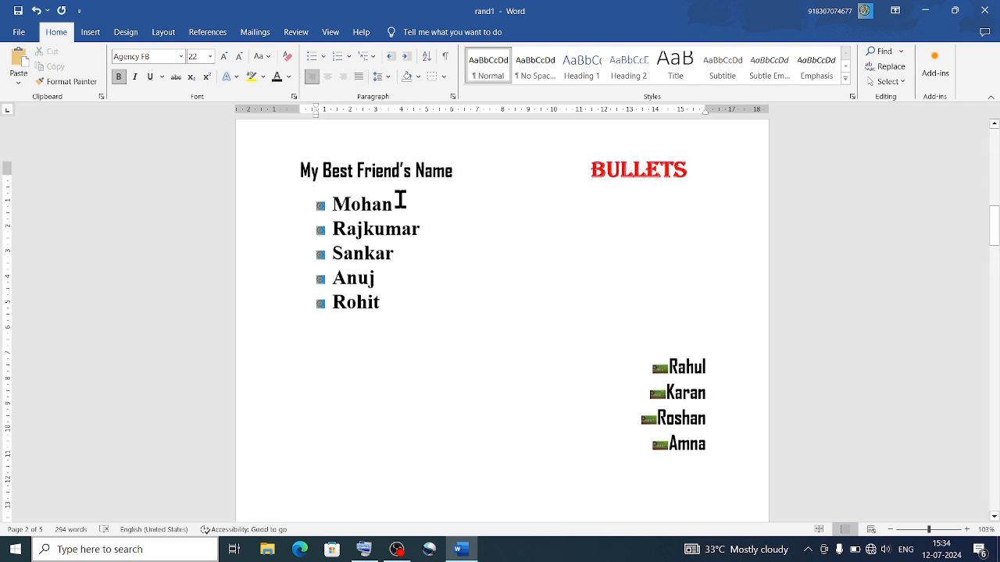
scroll(399, 230, "up", 5)
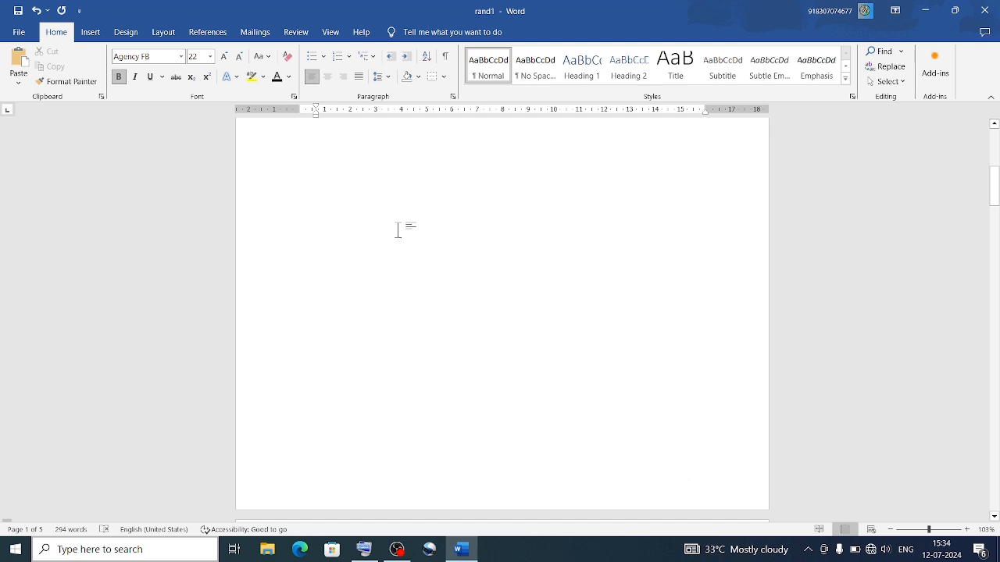
- Justify the first two body paragraphs below the =rand()enter line on page 1
scroll(397, 230, "up", 10)
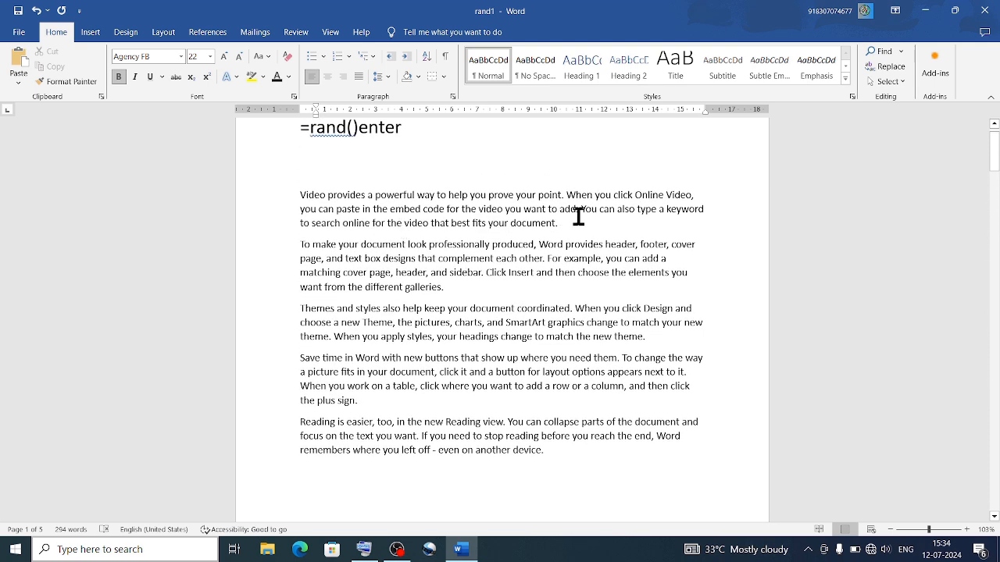
scroll(586, 218, "up", 4)
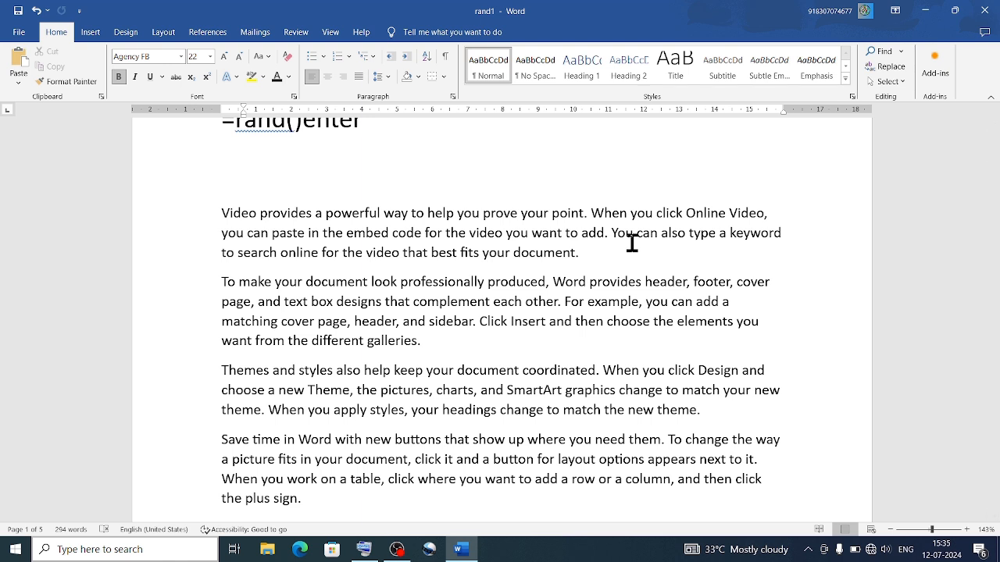
left_click(468, 331)
left_click_drag(469, 331, 223, 211)
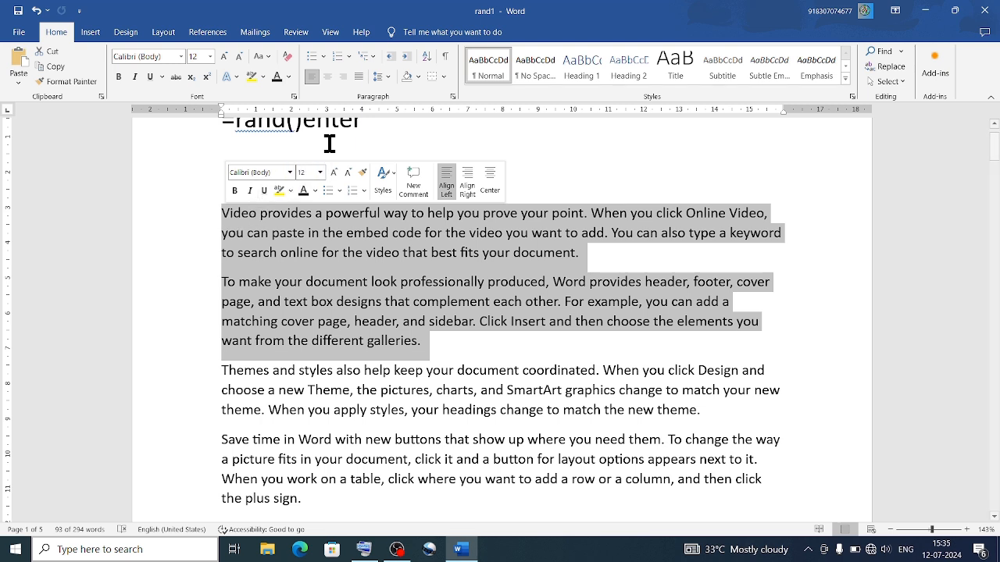
left_click(358, 76)
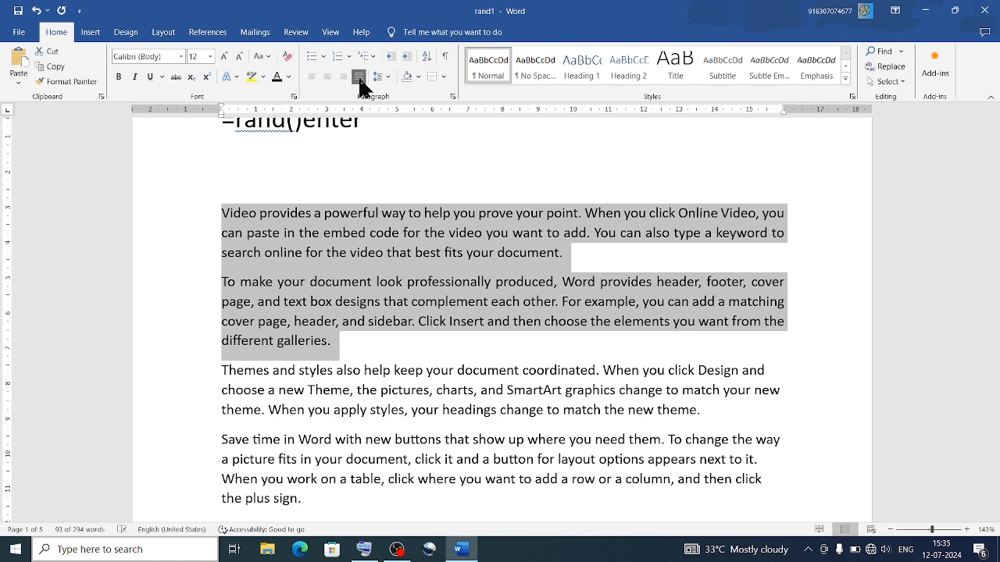
left_click(575, 174)
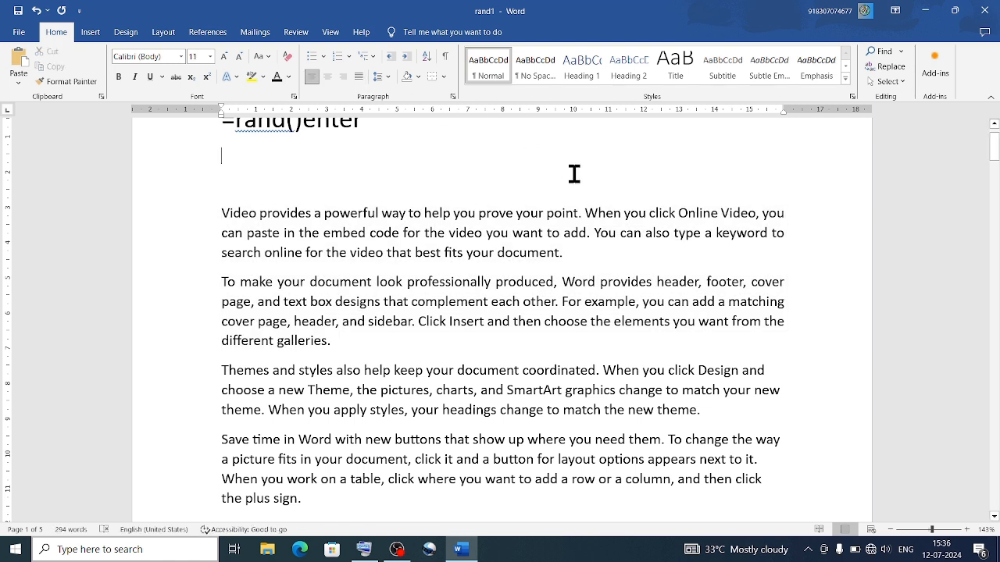
left_click(561, 250)
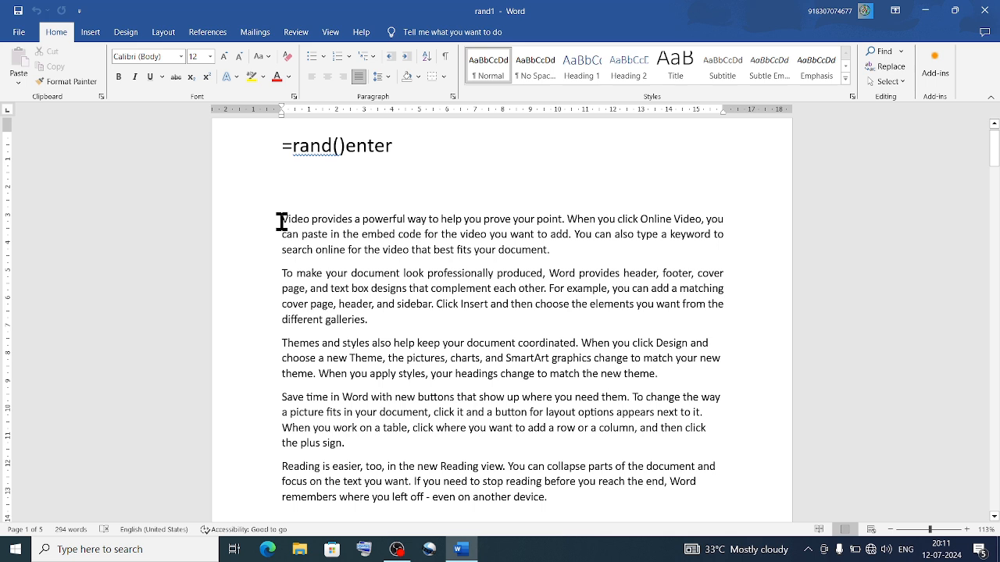
- Increase the indent of the first body paragraph, starting "Video provides", by nine levels
left_click_drag(281, 221, 571, 250)
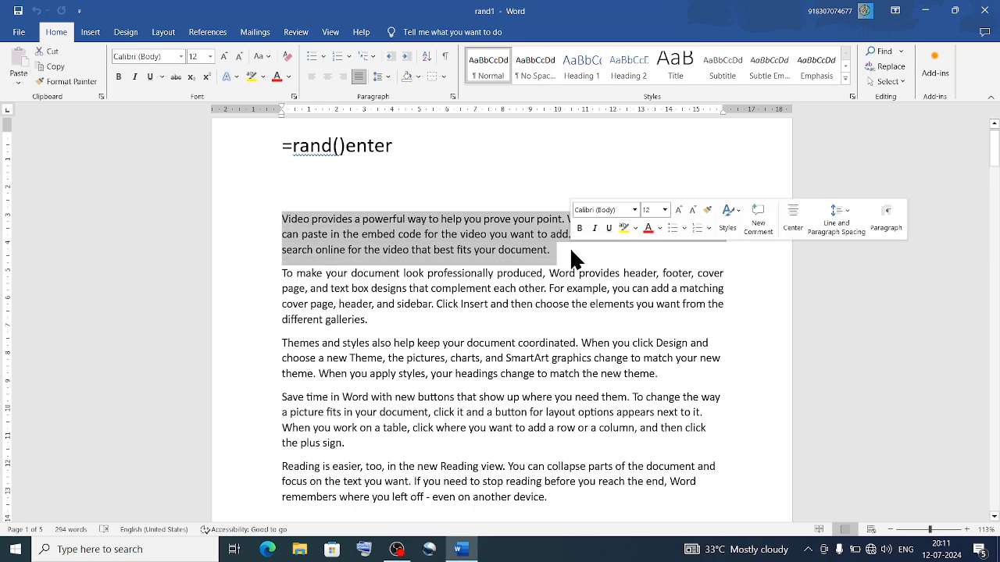
left_click(405, 66)
left_click(405, 66)
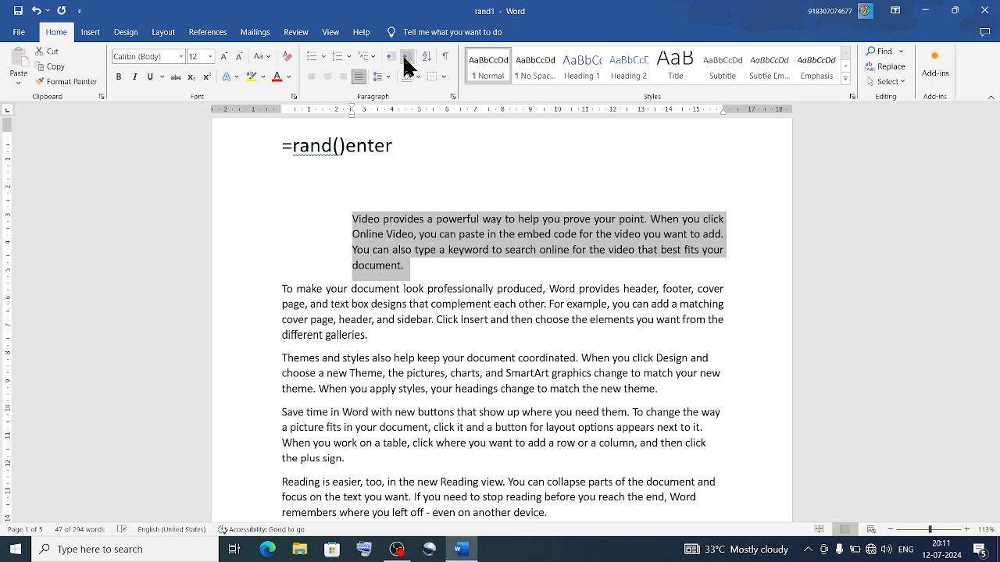
left_click(405, 67)
left_click(405, 66)
left_click(405, 67)
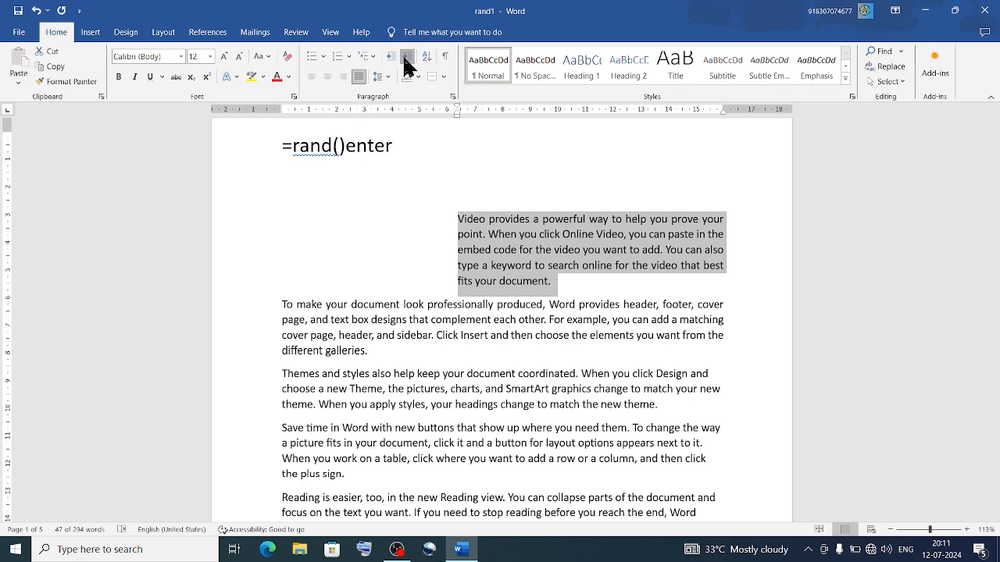
left_click(405, 67)
left_click(406, 67)
left_click(405, 66)
left_click(406, 66)
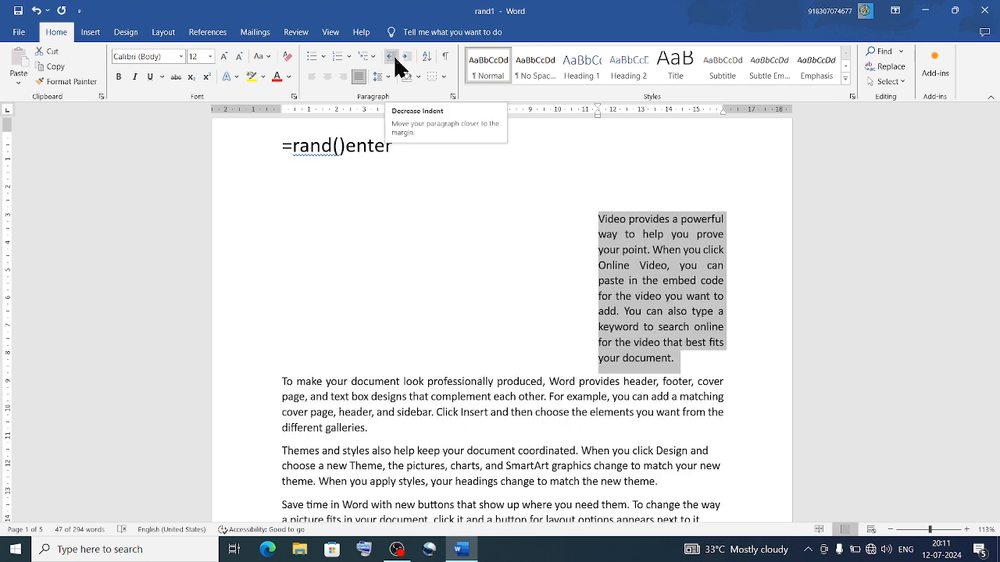
- Decrease the indent of the "Video provides" paragraph all the way back to the left margin
left_click(393, 57)
left_click(394, 57)
left_click(393, 57)
left_click(394, 57)
left_click(394, 57)
left_click(394, 57)
left_click(394, 57)
left_click(394, 57)
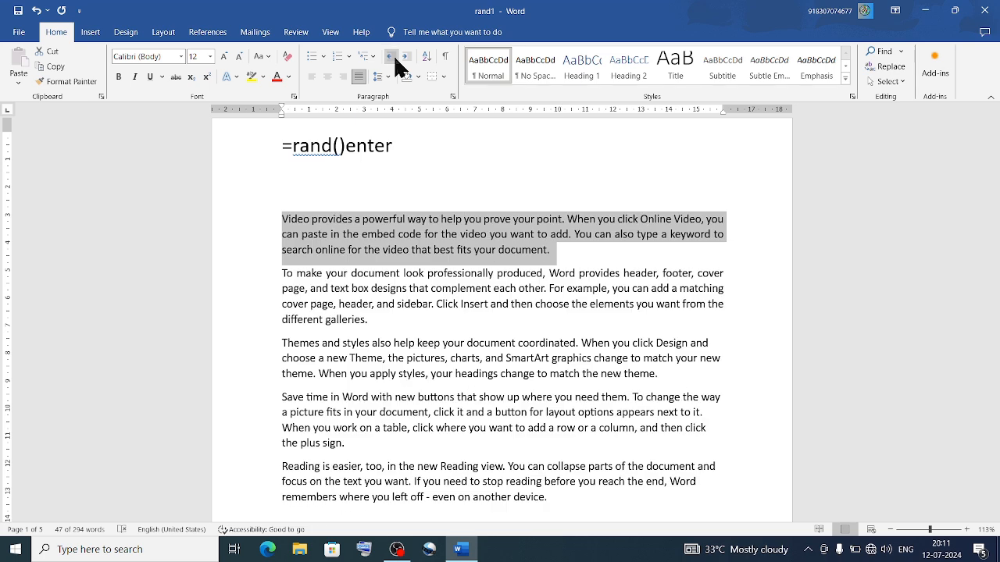
- Increase the indent of the "Video provides" paragraph until it extends past the right margin, and look over the result
left_click(401, 60)
left_click(401, 59)
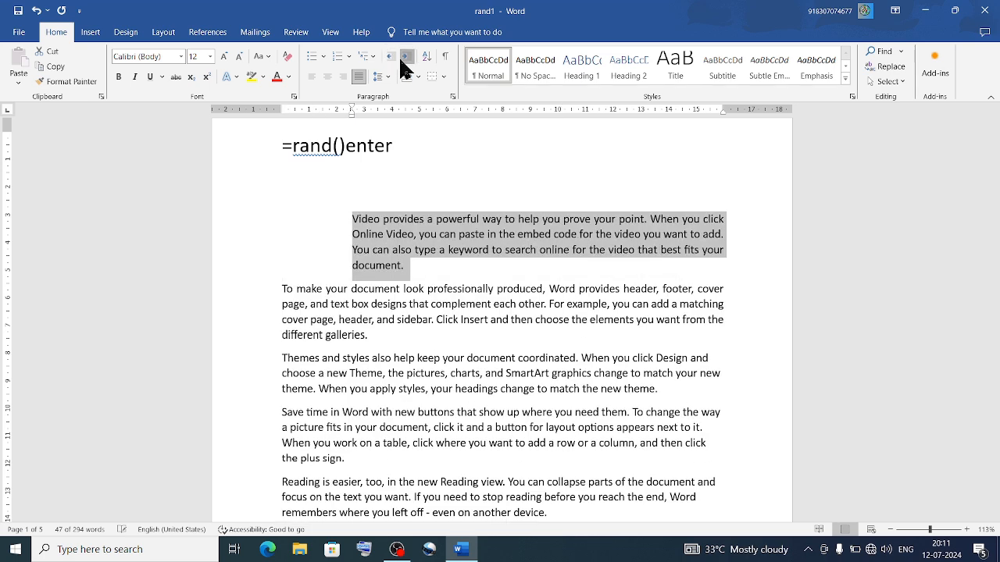
left_click(401, 60)
left_click(400, 59)
left_click(401, 60)
left_click(400, 59)
left_click(401, 60)
left_click(401, 59)
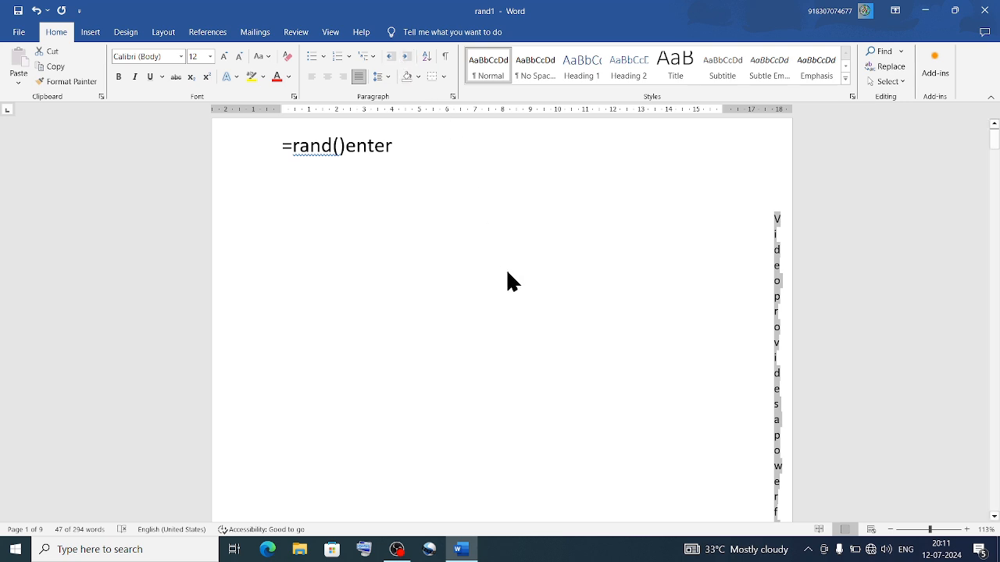
scroll(508, 272, "down", 10)
scroll(507, 272, "down", 20)
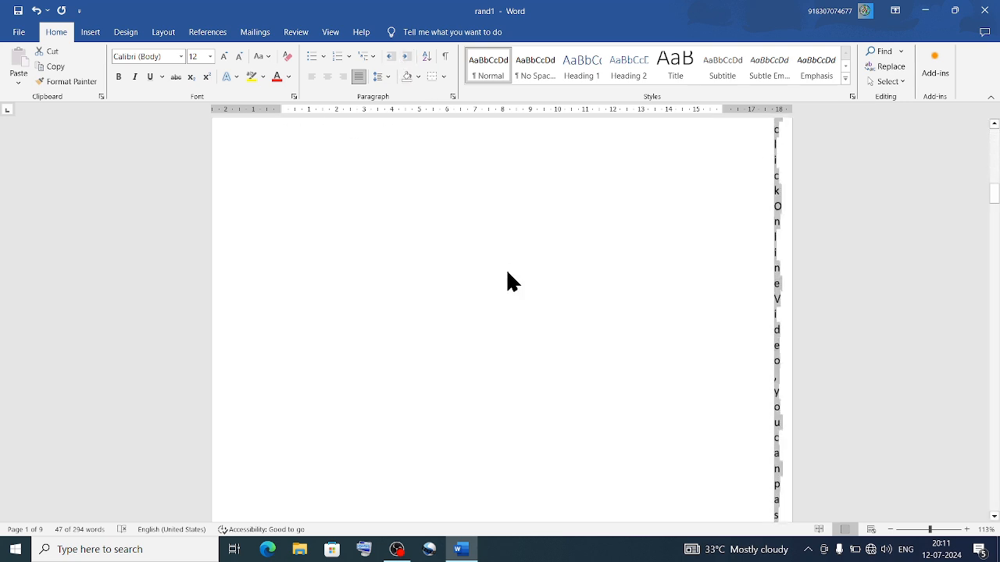
scroll(507, 281, "up", 20)
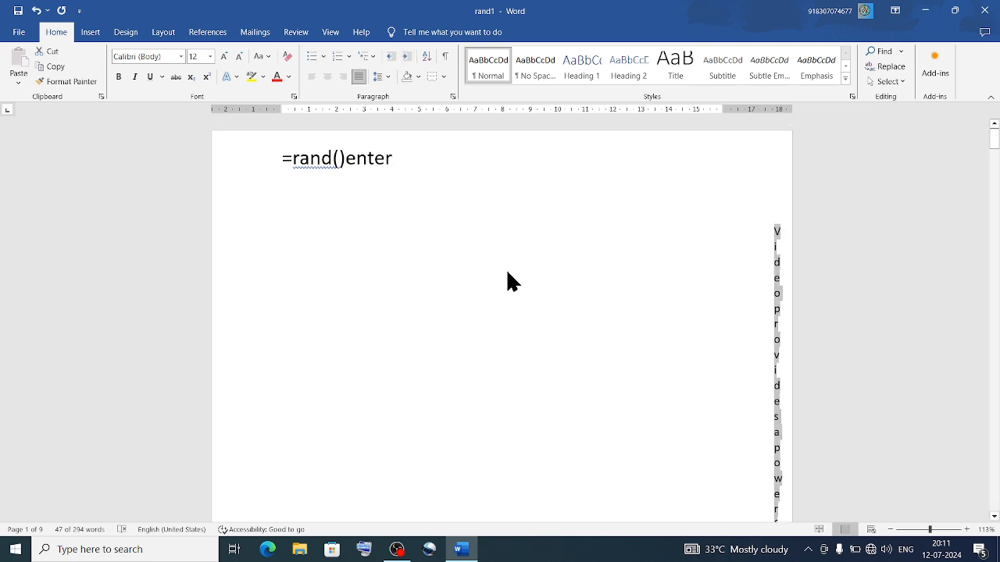
- Bring the over-indented "Video provides" paragraph back to the left margin by decreasing its indent repeatedly
left_click(387, 58)
left_click(387, 58)
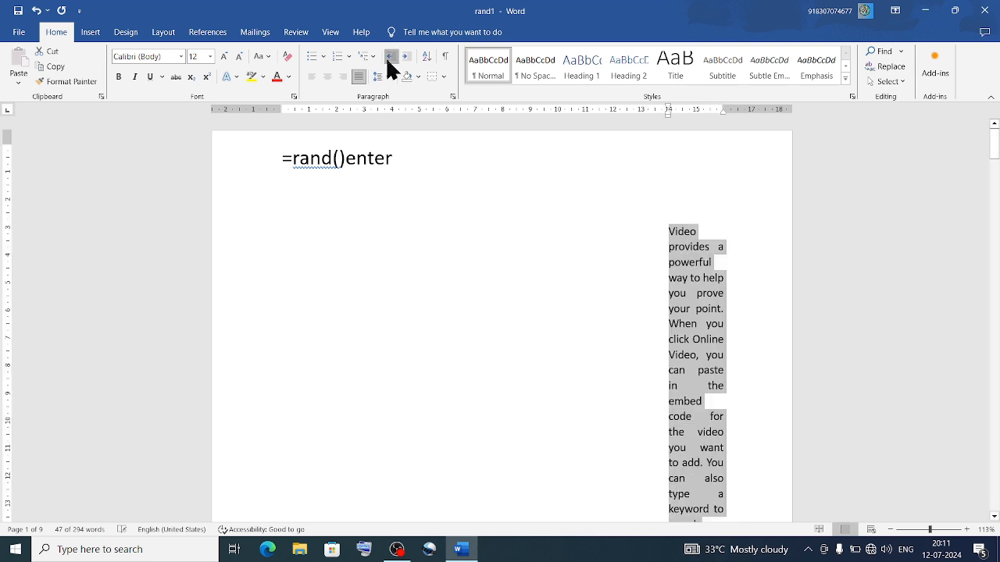
left_click(387, 59)
left_click(387, 58)
left_click(388, 58)
left_click(387, 58)
left_click(387, 59)
left_click(387, 58)
left_click(387, 61)
left_click(387, 61)
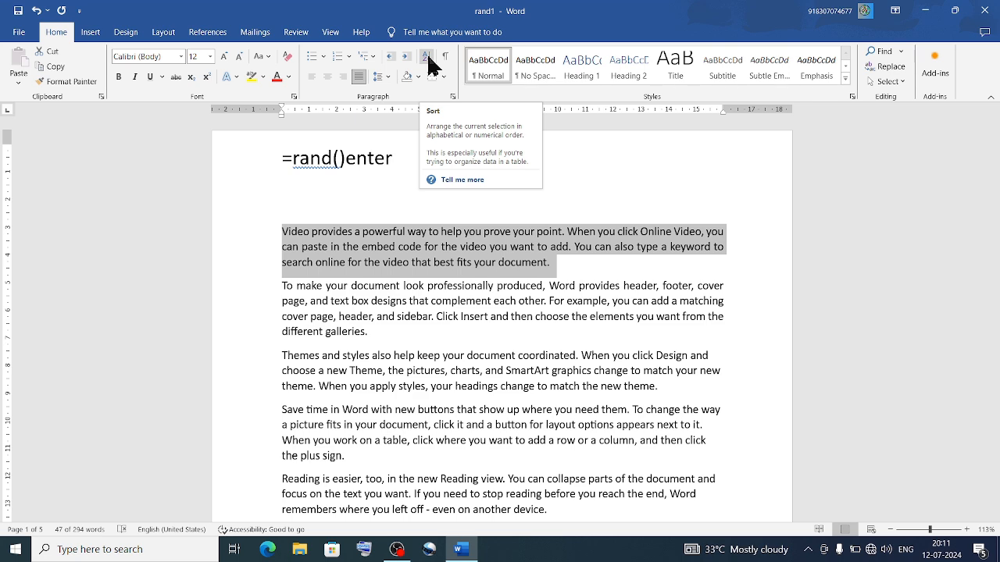
- Sort the five bulleted names under My Best Friend's Name by paragraphs as text in descending order
left_click(480, 340)
scroll(484, 342, "down", 1)
scroll(484, 341, "down", 12)
scroll(485, 343, "up", 2)
scroll(484, 342, "up", 5)
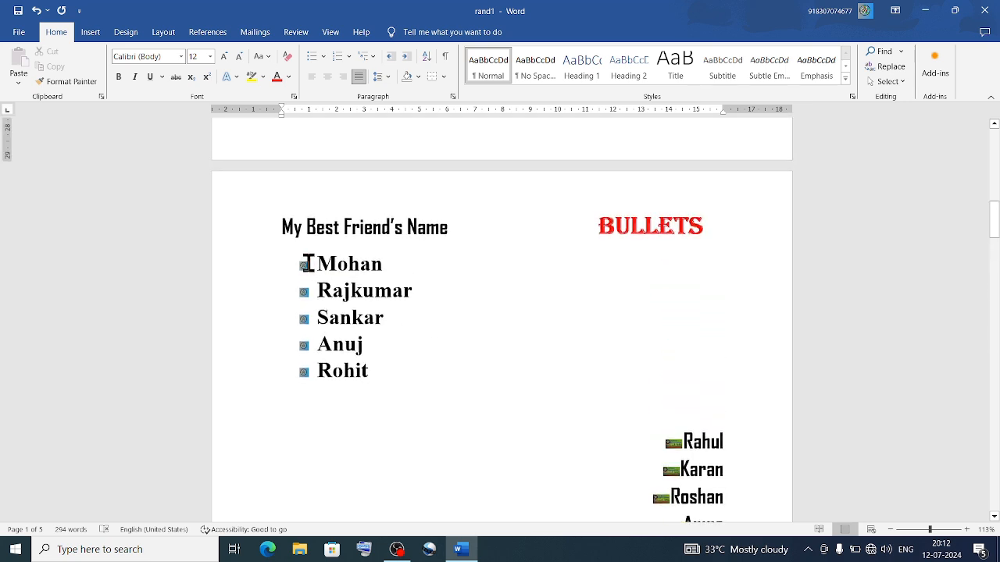
left_click(317, 264)
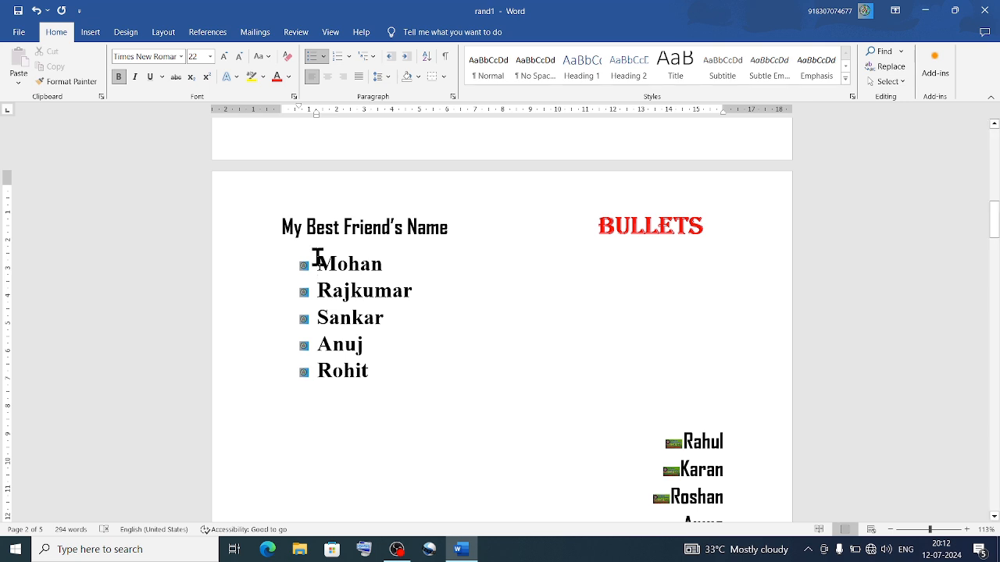
left_click_drag(316, 264, 379, 372)
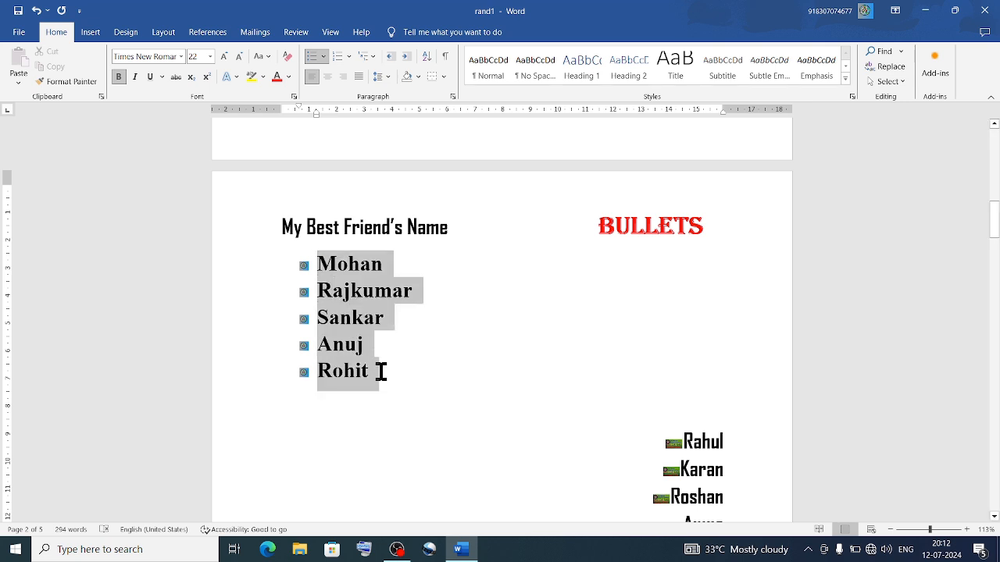
left_click(380, 372)
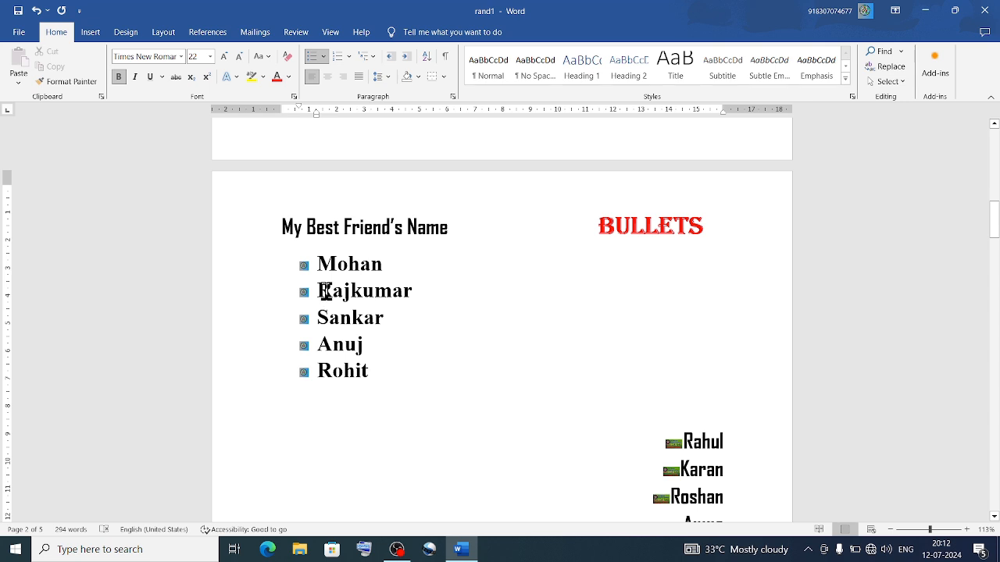
left_click_drag(315, 263, 368, 372)
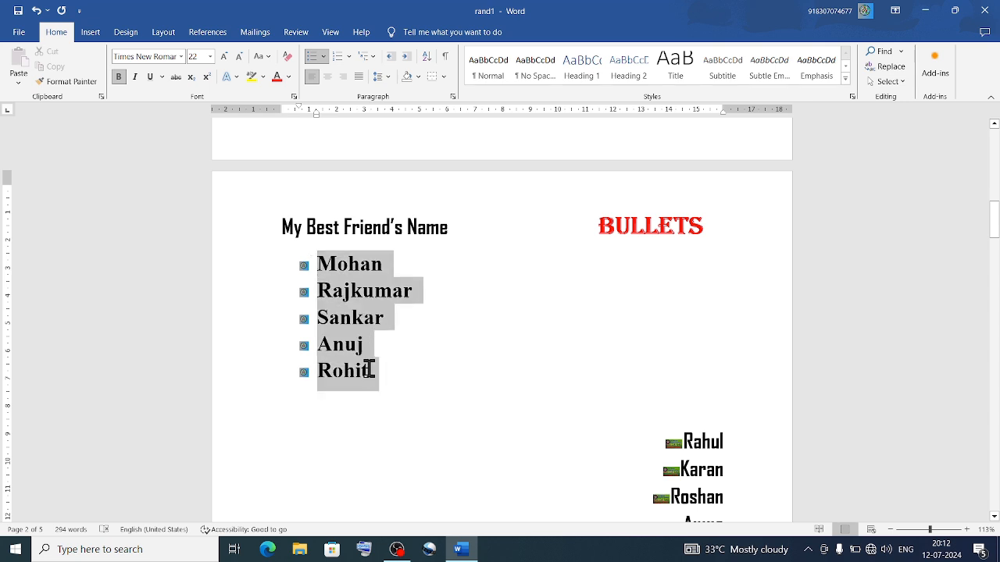
left_click(426, 57)
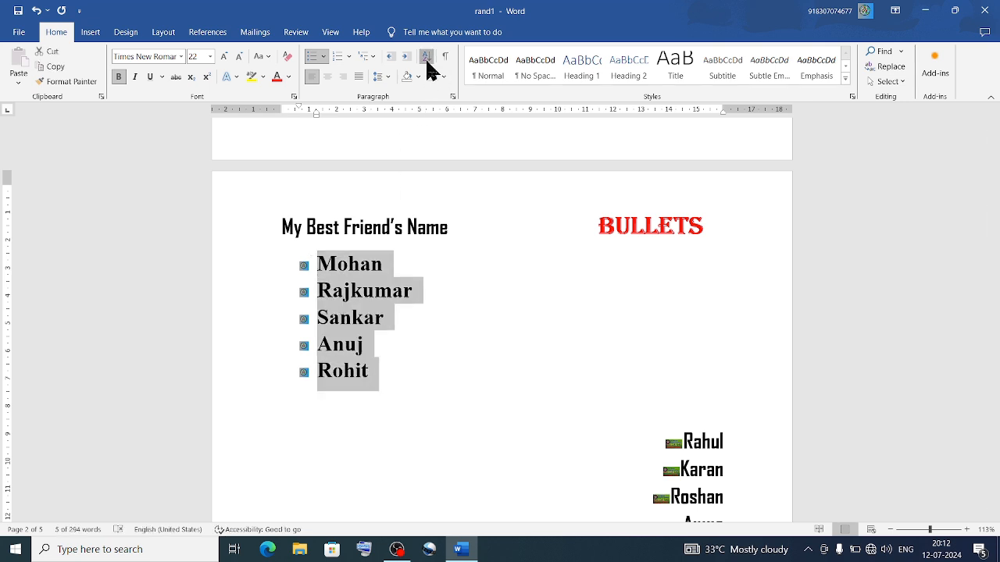
left_click_drag(549, 166, 768, 72)
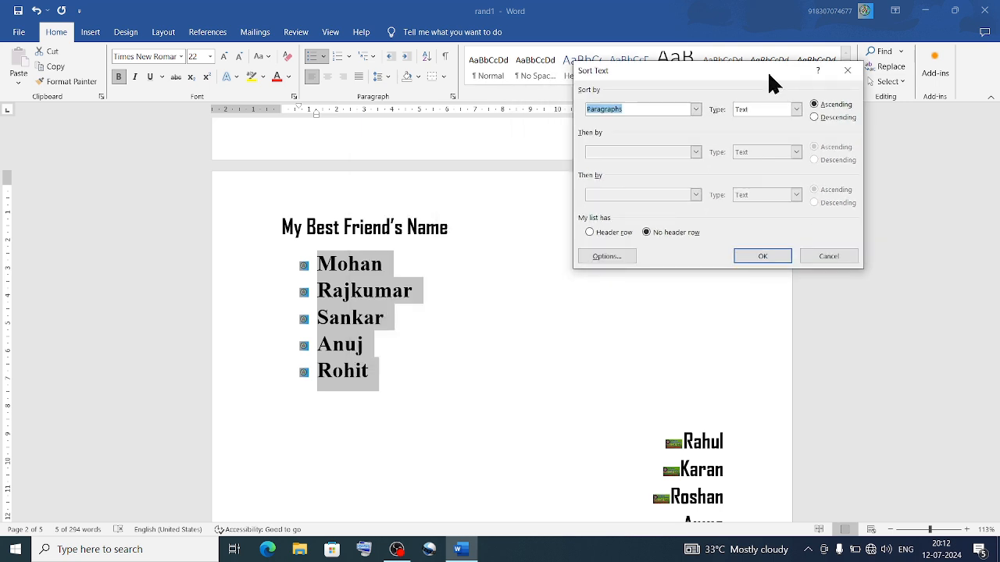
left_click(816, 118)
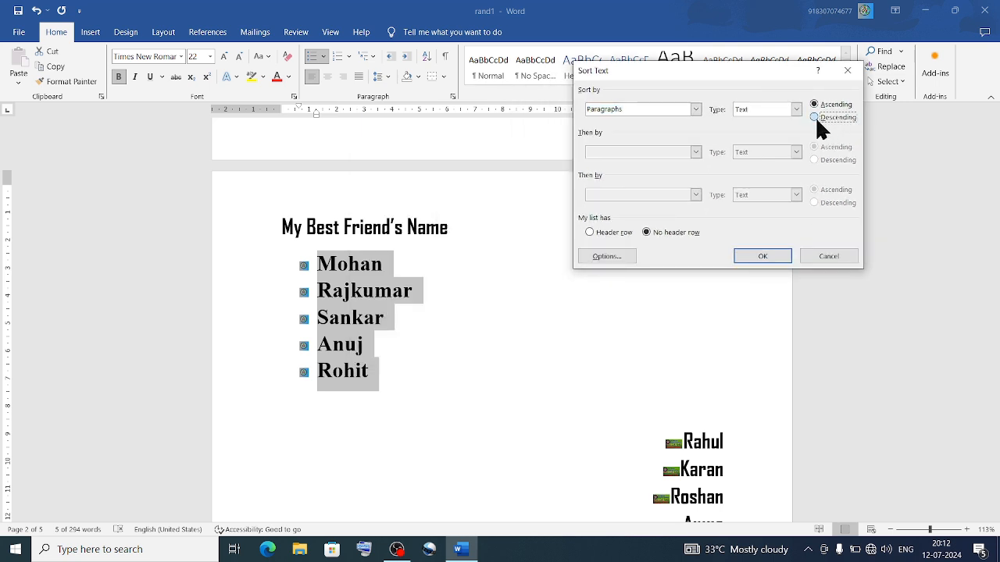
left_click(749, 255)
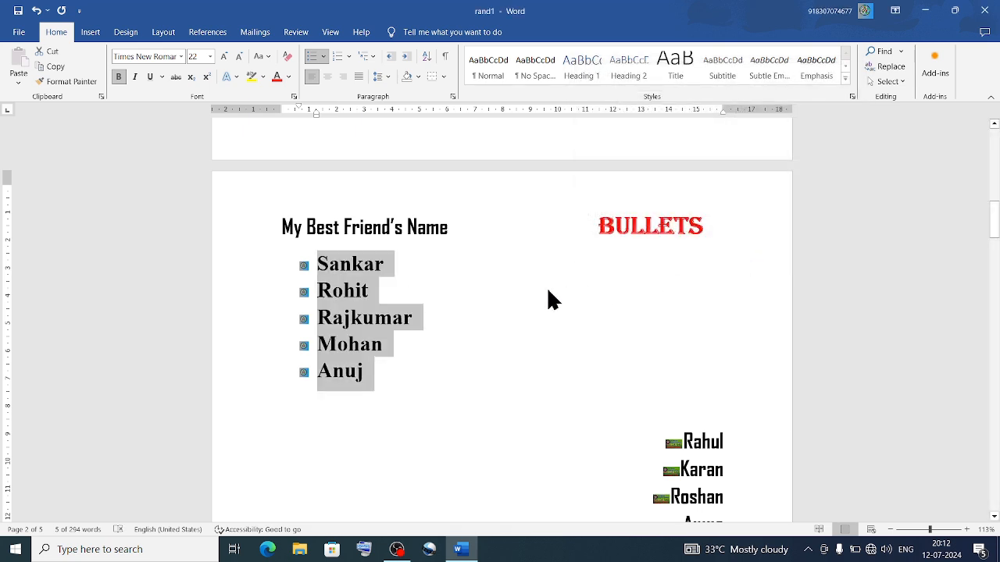
- Re-sort the five names under My Best Friend's Name in ascending order and deselect them
left_click(427, 57)
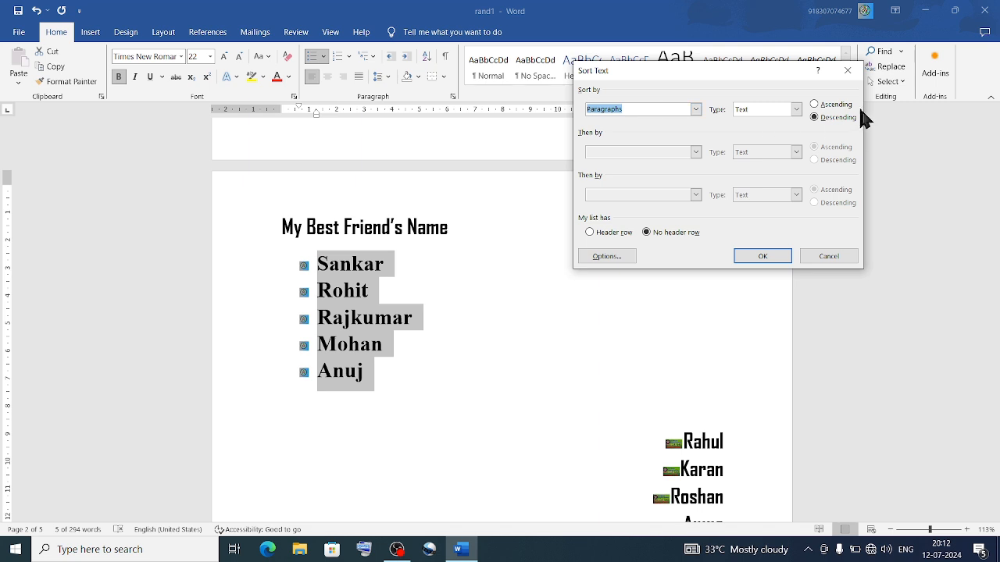
left_click(815, 104)
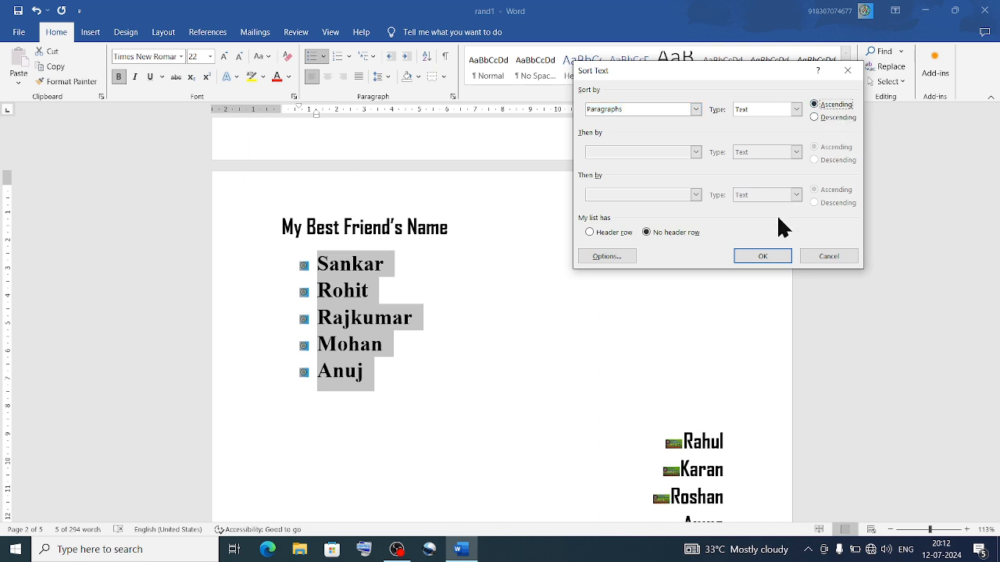
left_click(754, 258)
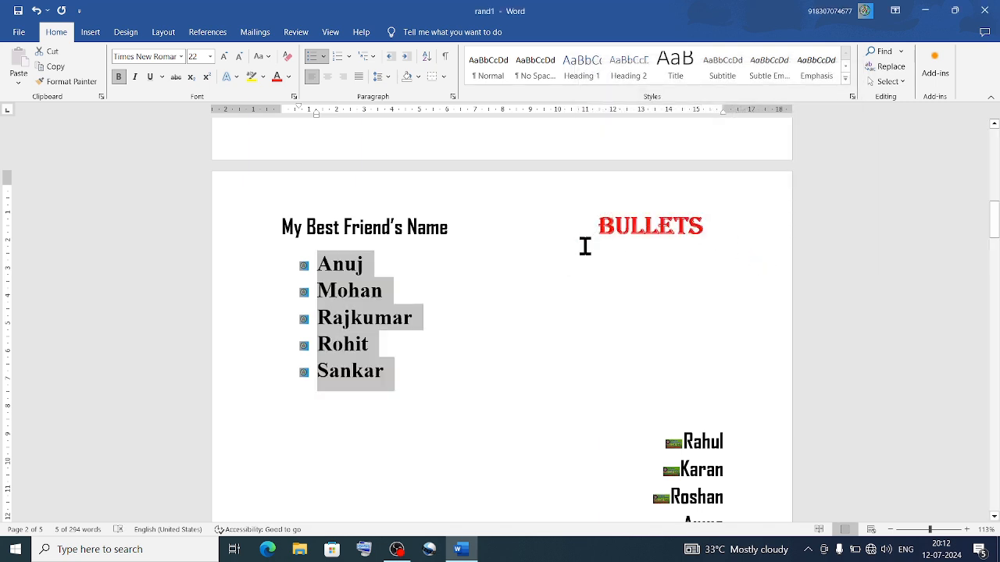
left_click(578, 247)
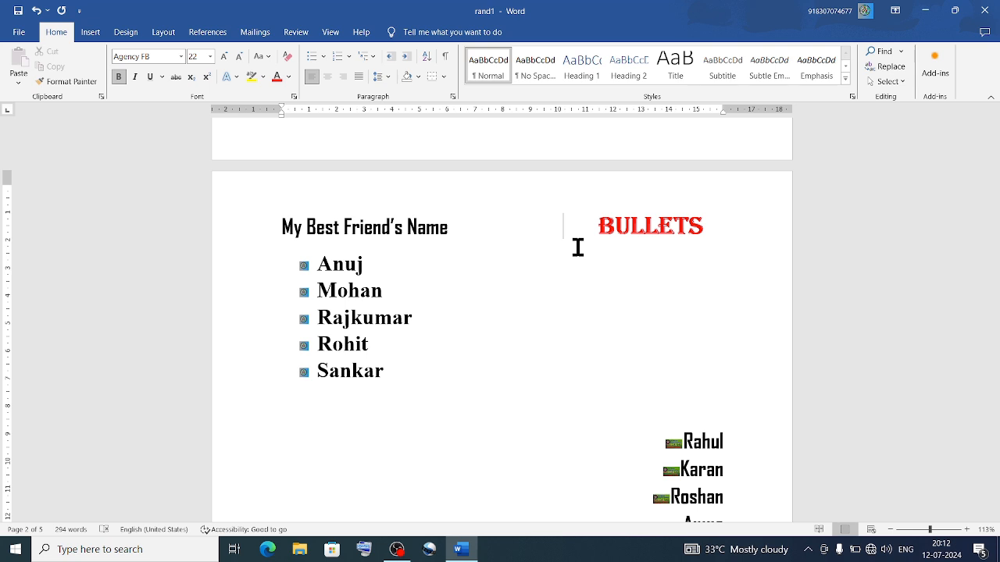
- Show the paragraph marks and other hidden formatting symbols on the Bullets page, and hide them again
left_click(375, 280)
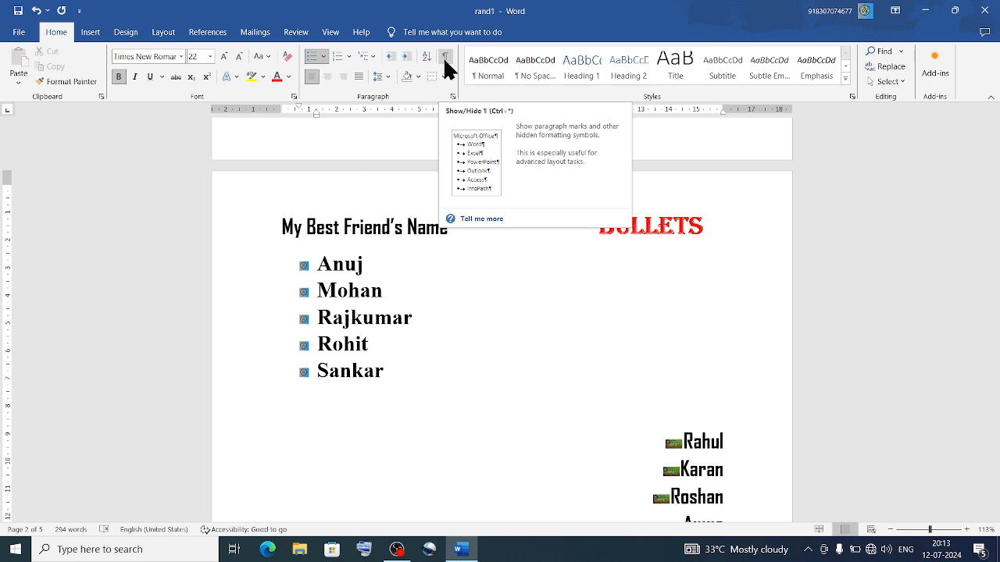
left_click_drag(404, 284, 386, 374)
left_click(321, 265)
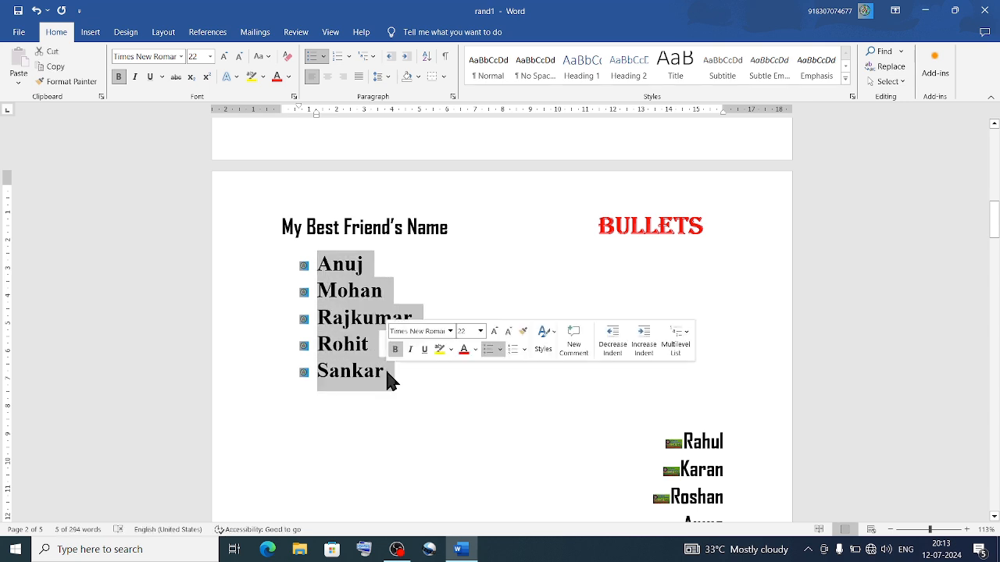
left_click(446, 58)
left_click(524, 400)
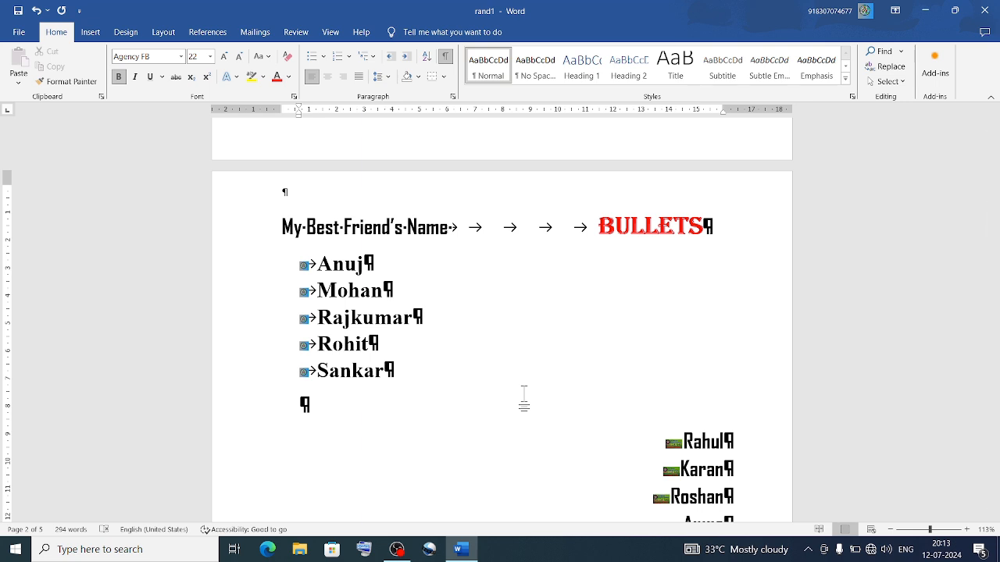
left_click(446, 58)
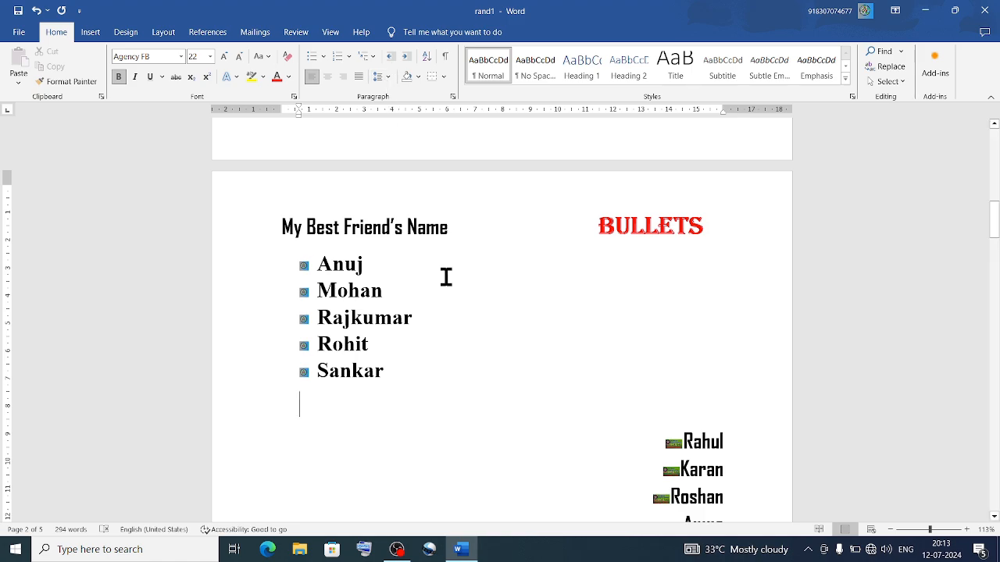
scroll(453, 293, "up", 10)
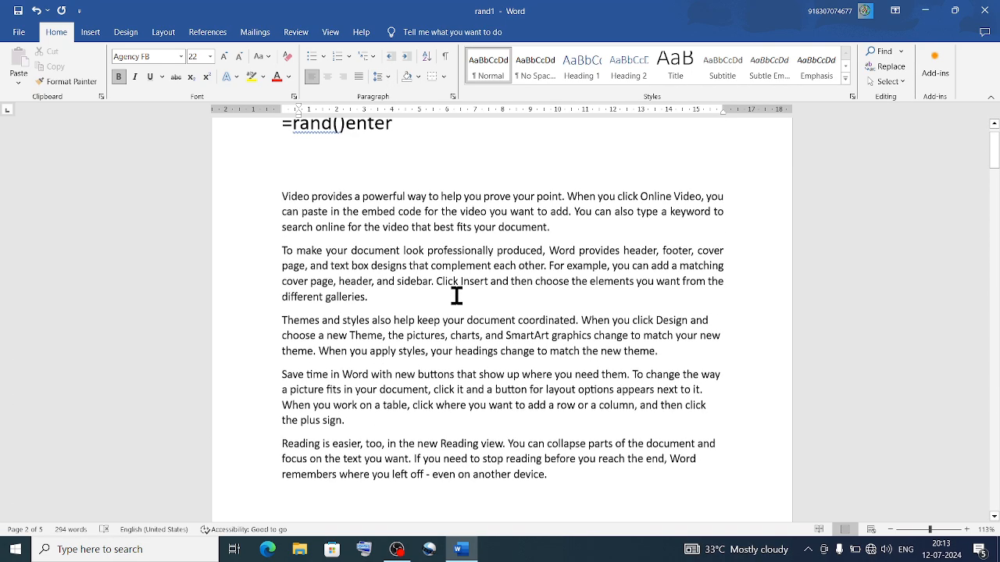
- Set the line spacing of the "Video provides" paragraph to 2.5 and deselect it
left_click_drag(278, 196, 552, 225)
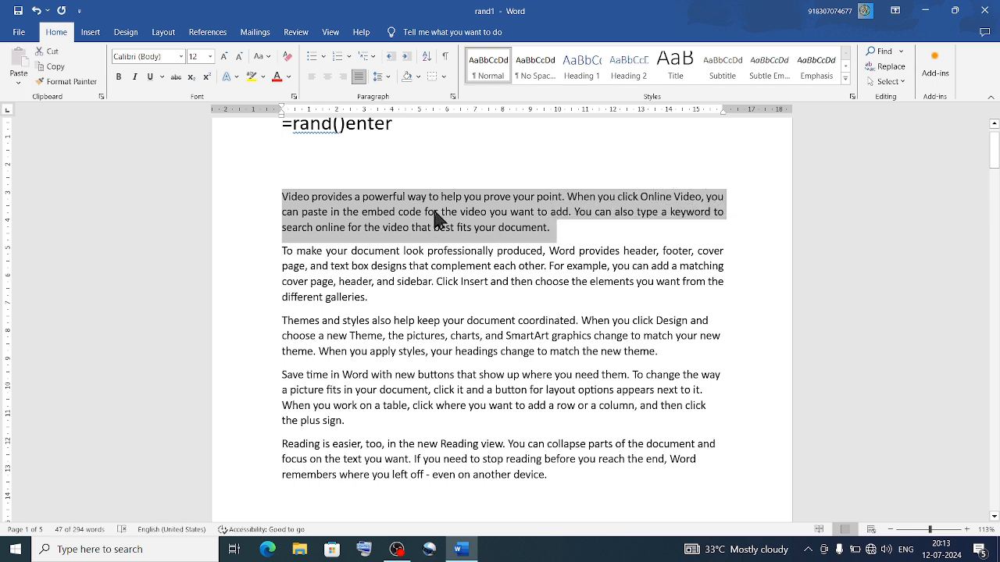
left_click(390, 76)
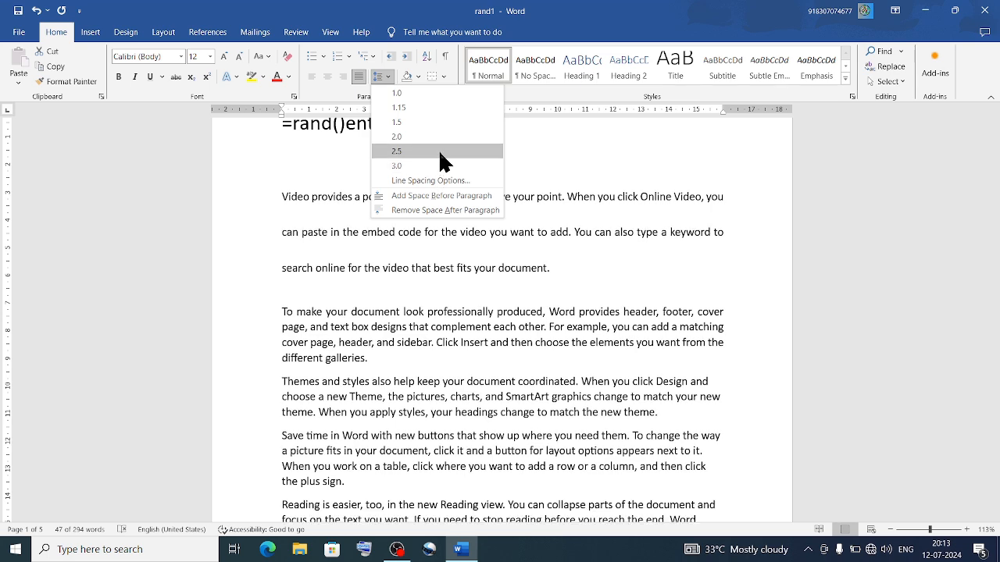
left_click(438, 152)
left_click(497, 230)
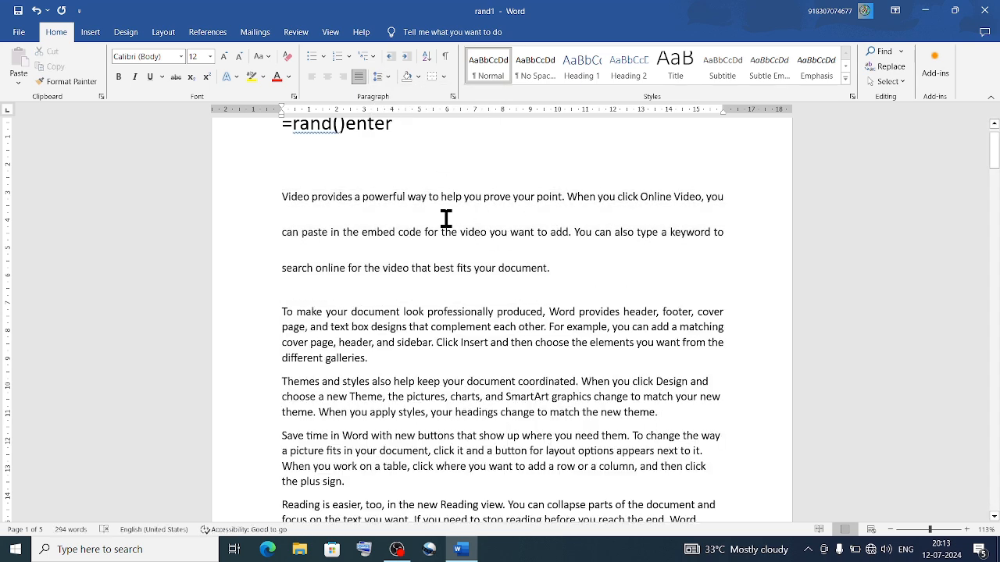
left_click_drag(442, 200, 561, 202)
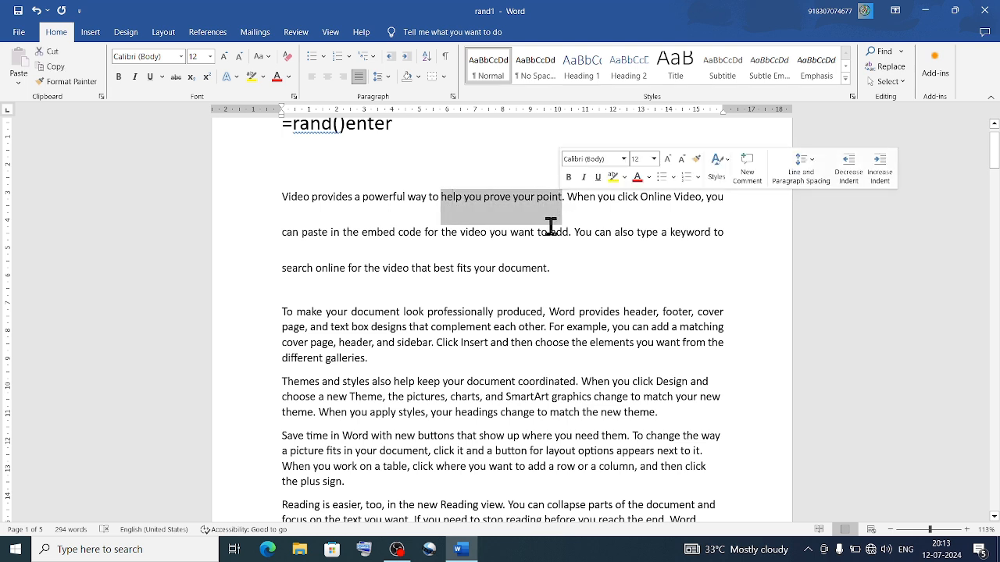
left_click_drag(613, 232, 556, 228)
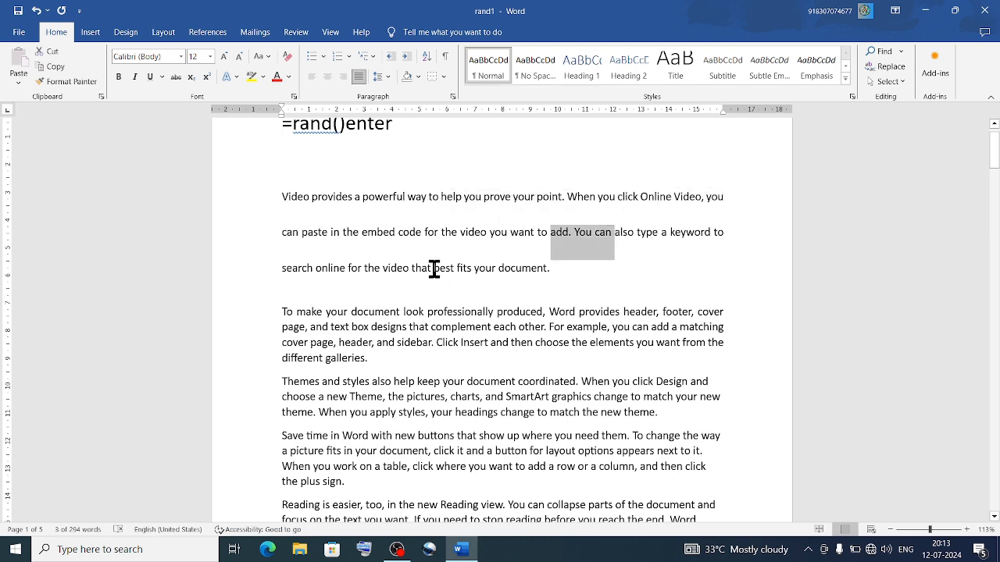
left_click_drag(436, 269, 506, 258)
left_click(488, 333)
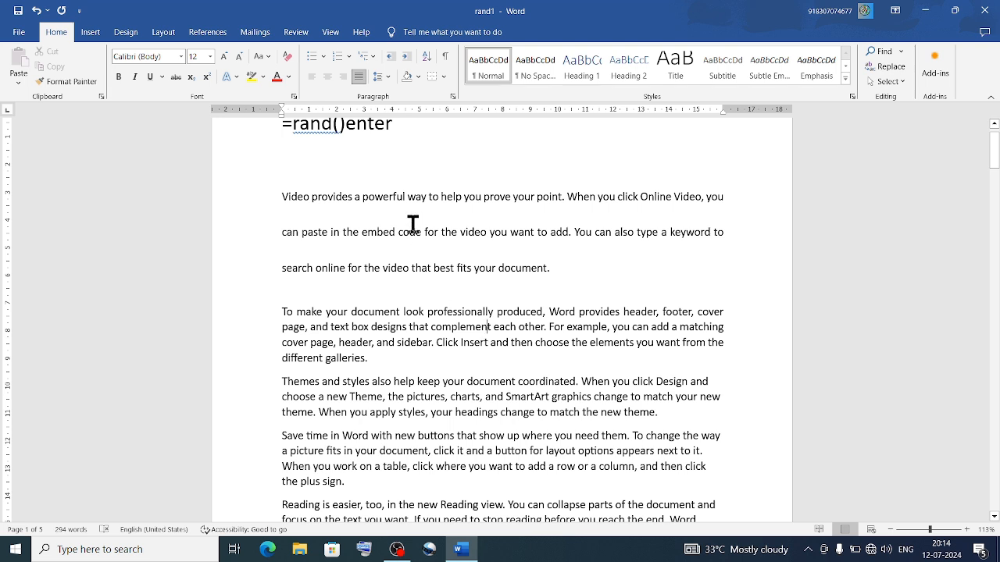
left_click(417, 76)
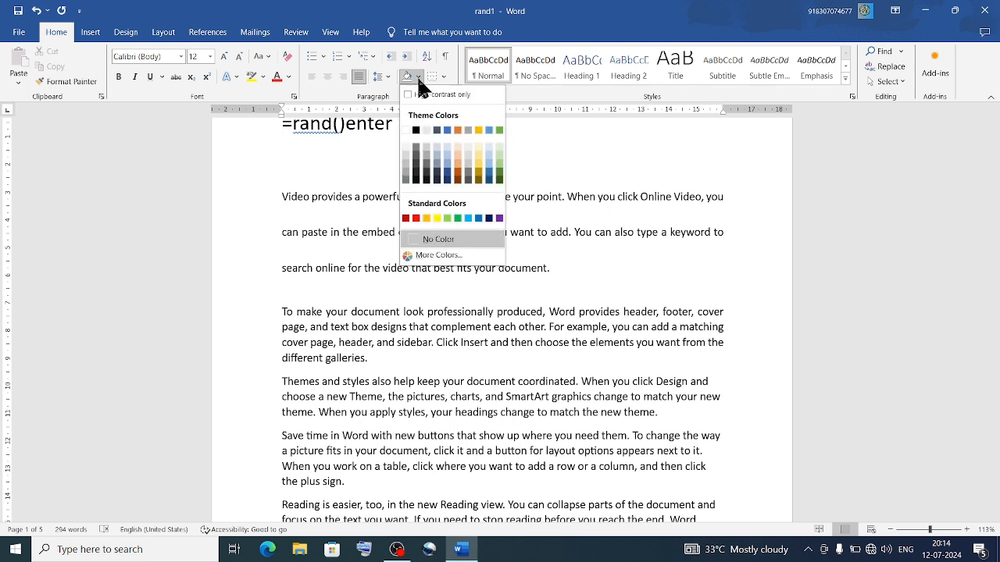
left_click(357, 245)
mouse_move(357, 245)
left_mouse_down()
mouse_move(362, 271)
mouse_move(283, 128)
left_mouse_up()
left_click(368, 255)
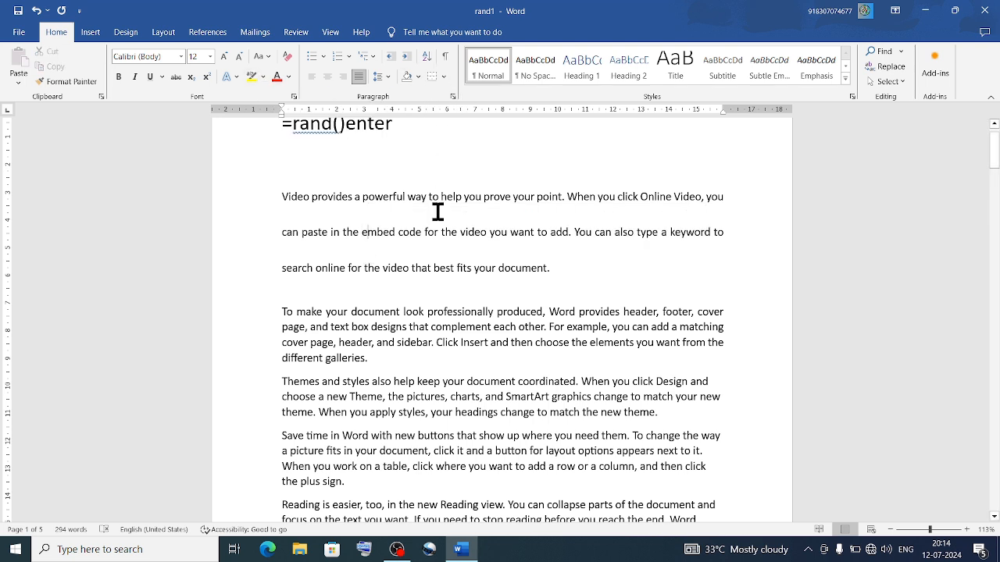
left_click_drag(429, 205, 289, 268)
left_click(442, 286)
- Shade the last bulleted name under My Best Friend's Name in standard yellow and deselect it
scroll(480, 288, "down", 8)
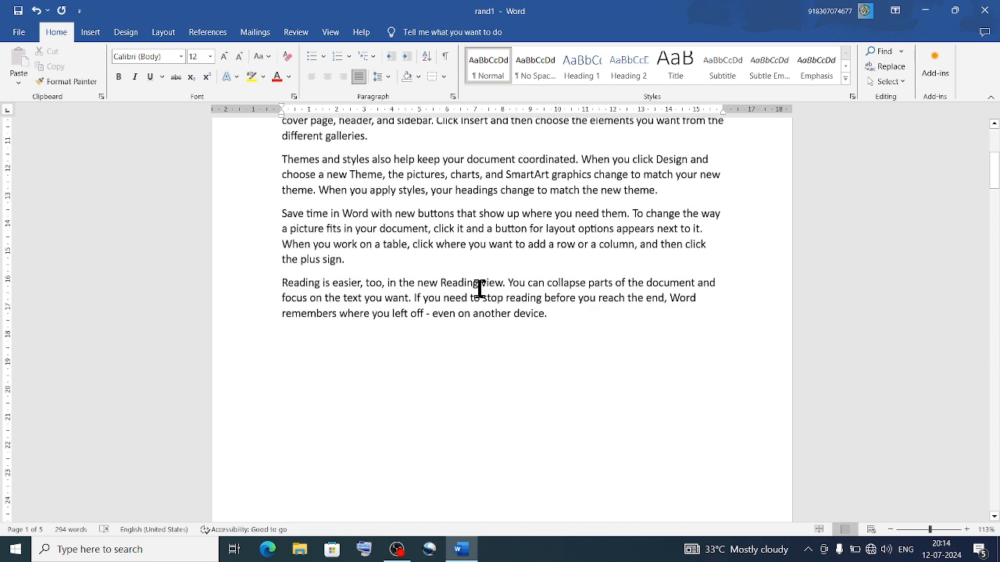
scroll(480, 288, "down", 10)
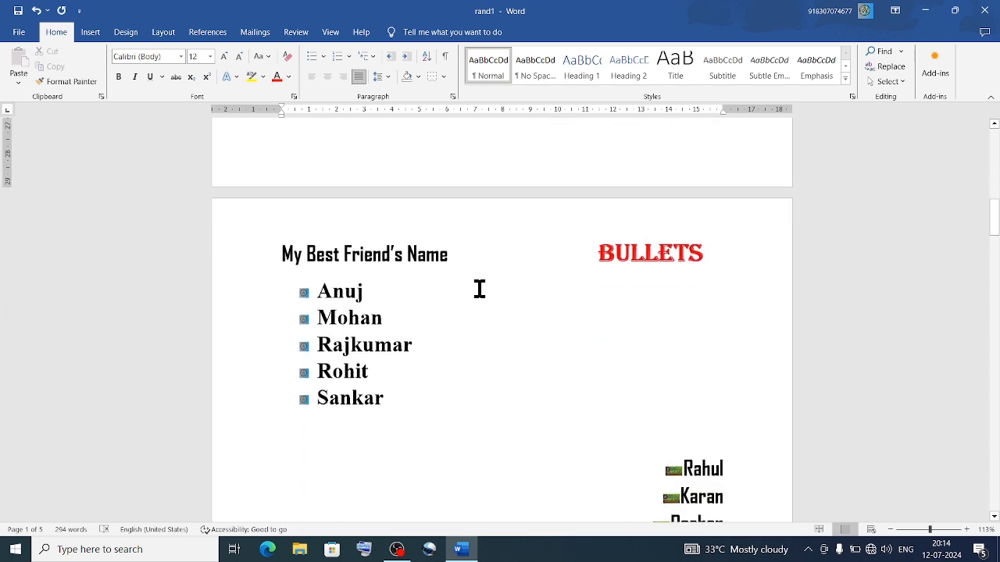
left_click_drag(314, 372, 382, 377)
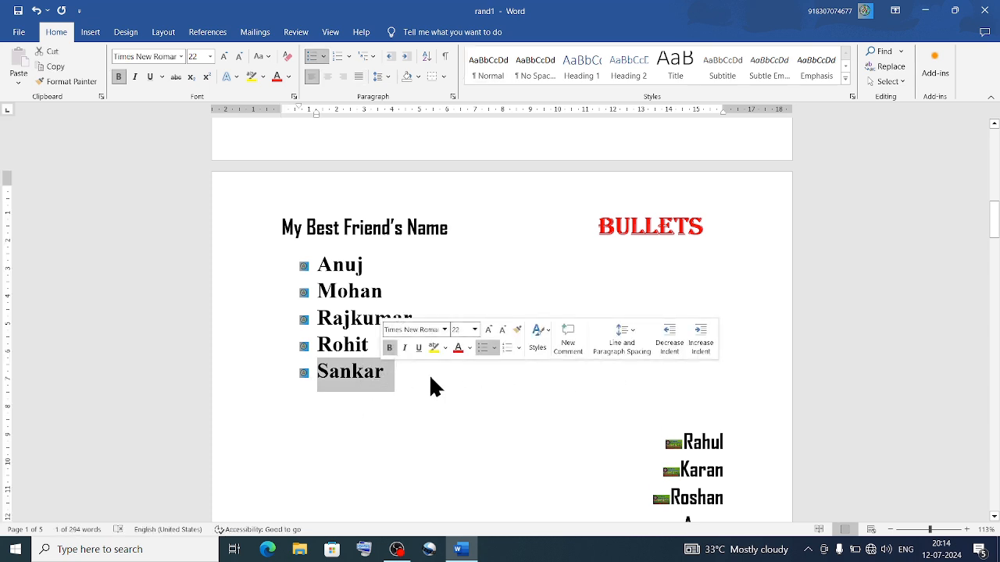
left_click(419, 76)
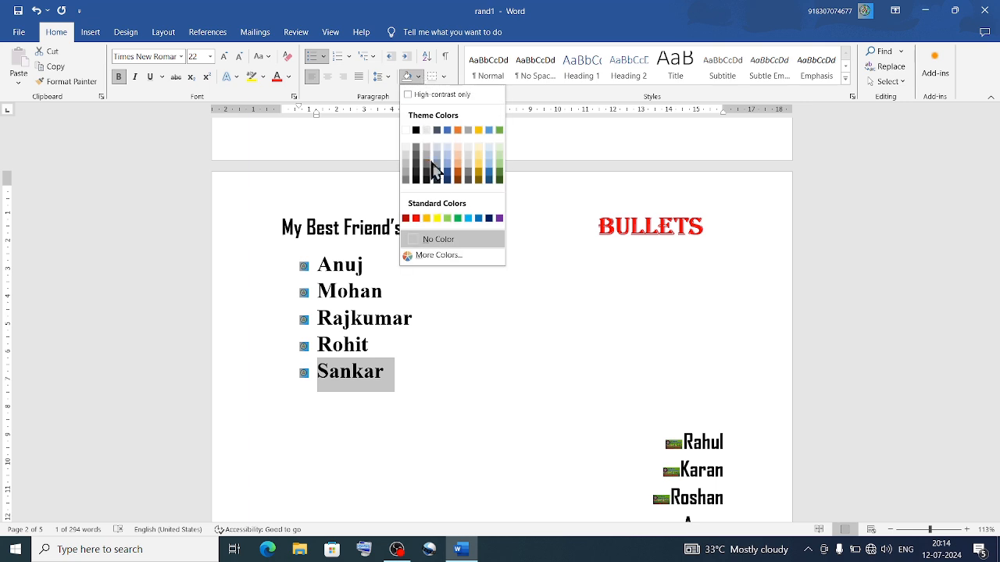
left_click(436, 219)
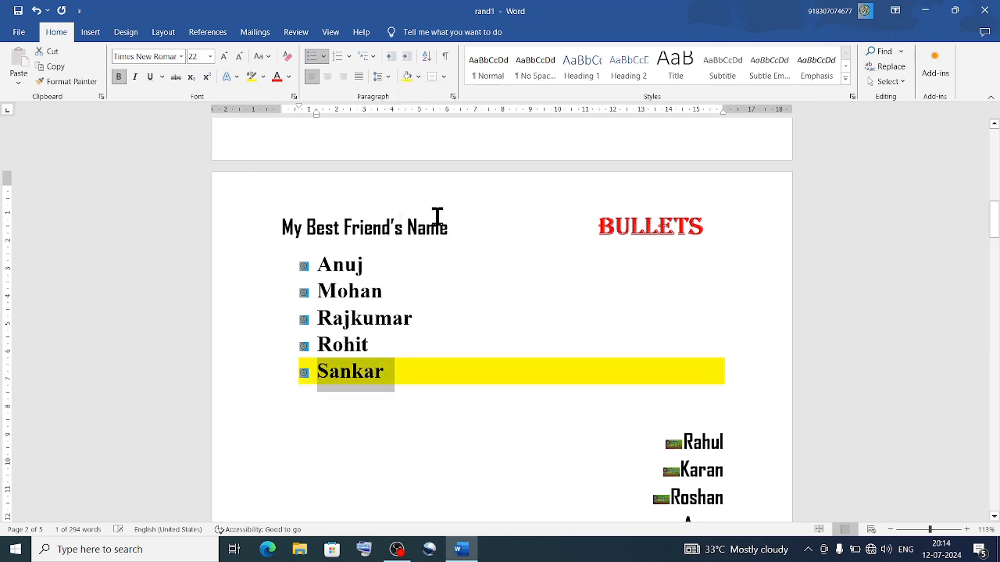
left_click(474, 371)
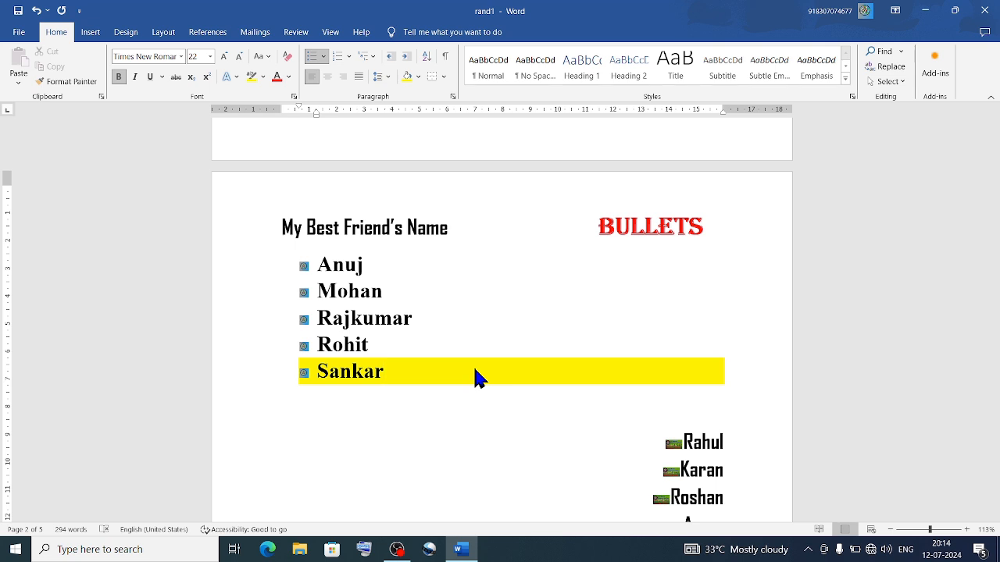
left_click(418, 77)
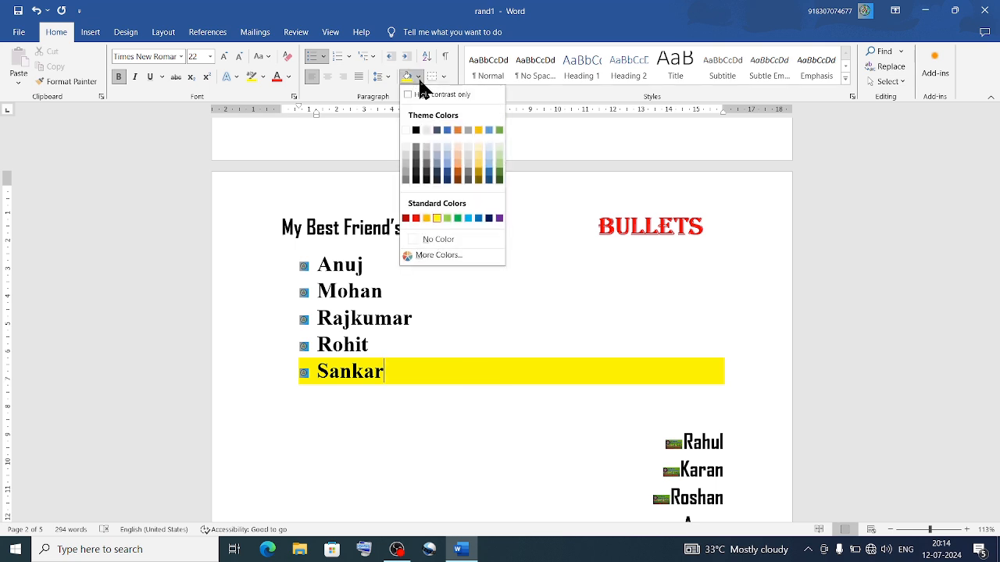
left_click(443, 76)
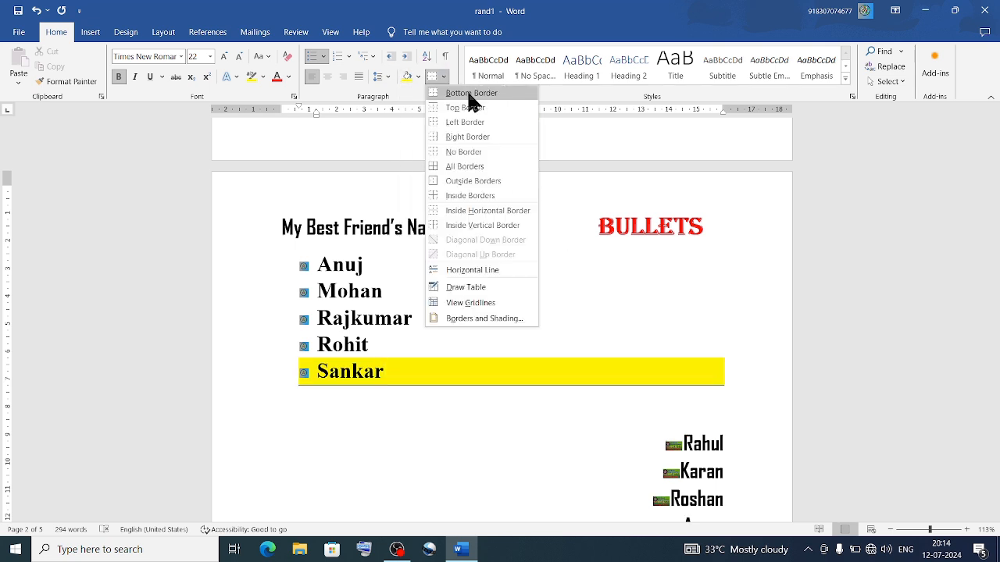
left_click(653, 273)
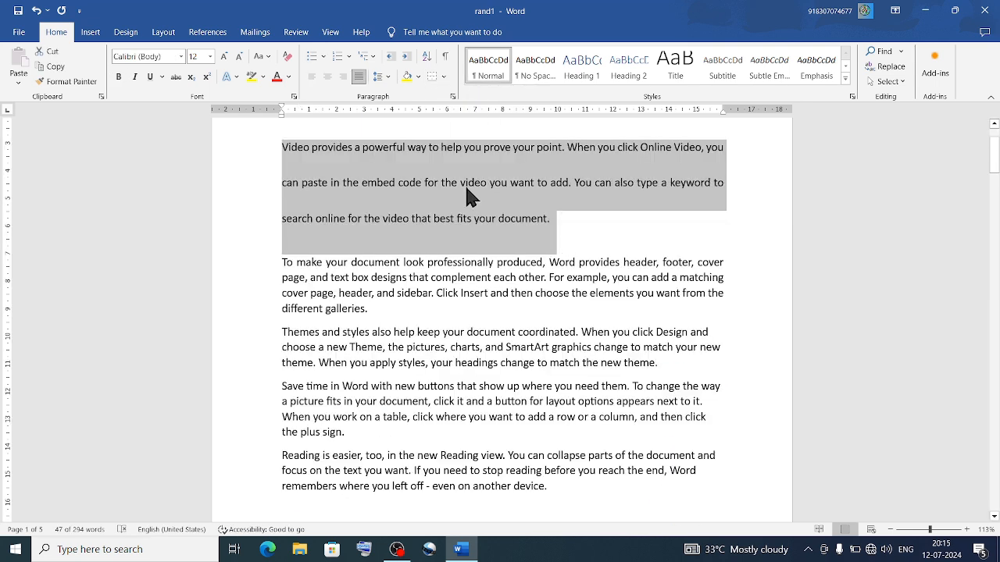
- Try to apply inside borders to the "Video provides" paragraph alone and deselect it
left_click(442, 76)
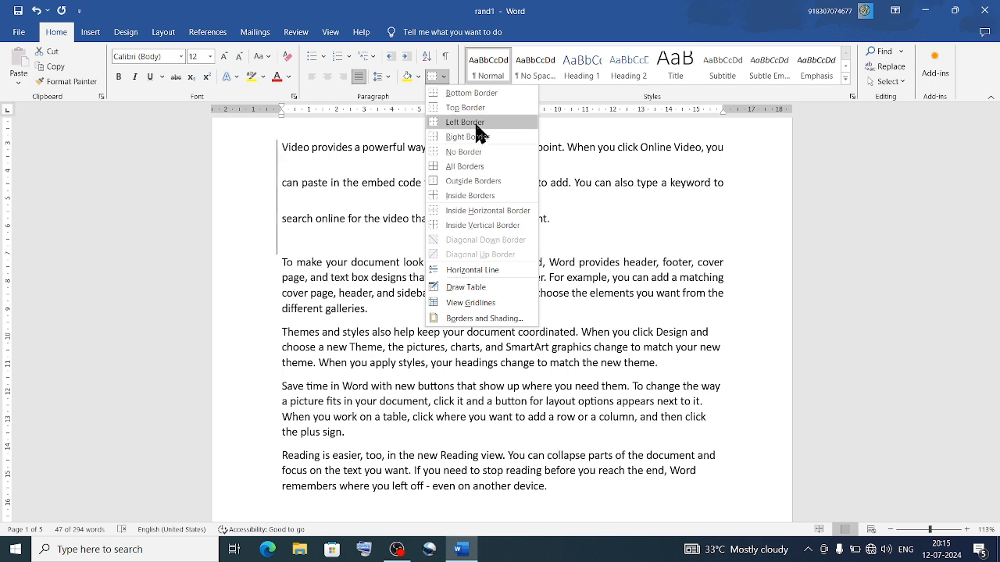
left_click(490, 195)
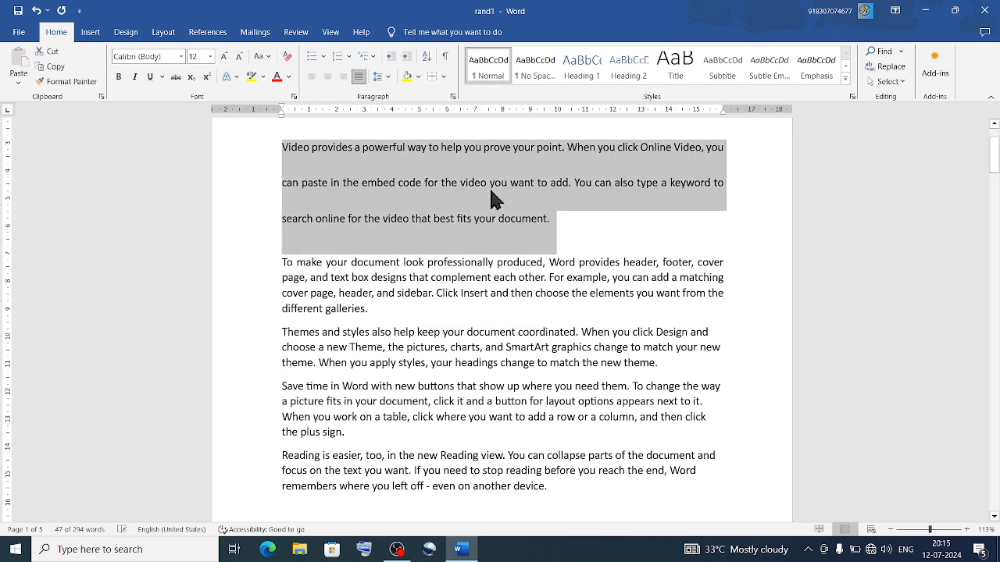
left_click(428, 218)
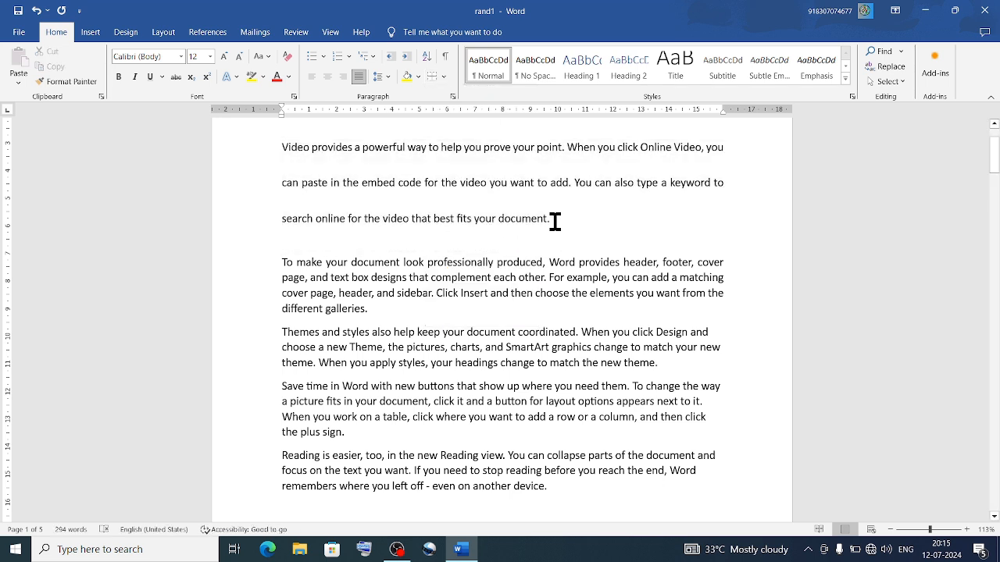
- Move "To make your document" through "cover page" into the "Themes and styles" paragraph, and apply inside borders to the paragraph it came from
left_click_drag(554, 221, 252, 194)
left_click_drag(289, 272, 427, 332)
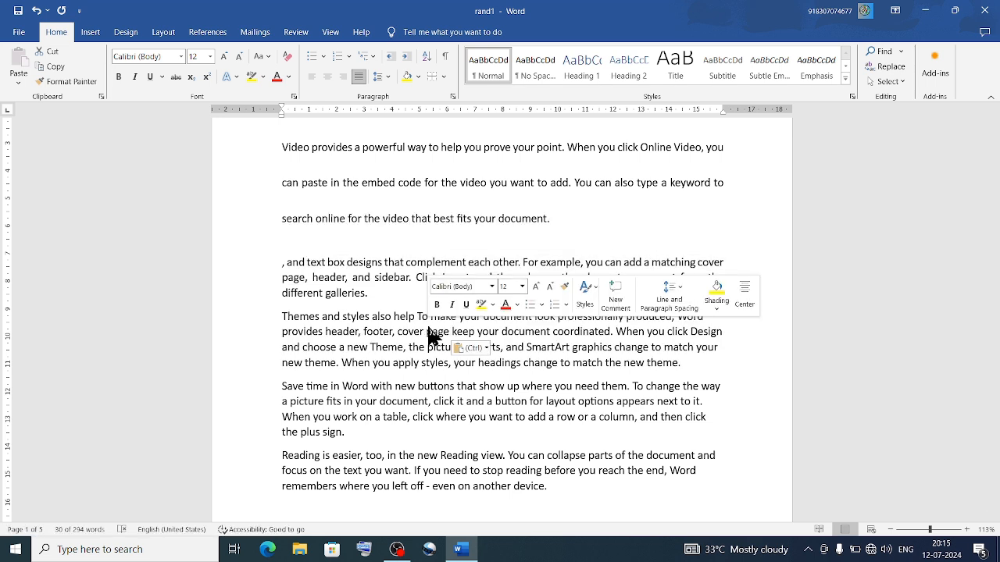
triple_click(368, 297)
left_click(443, 76)
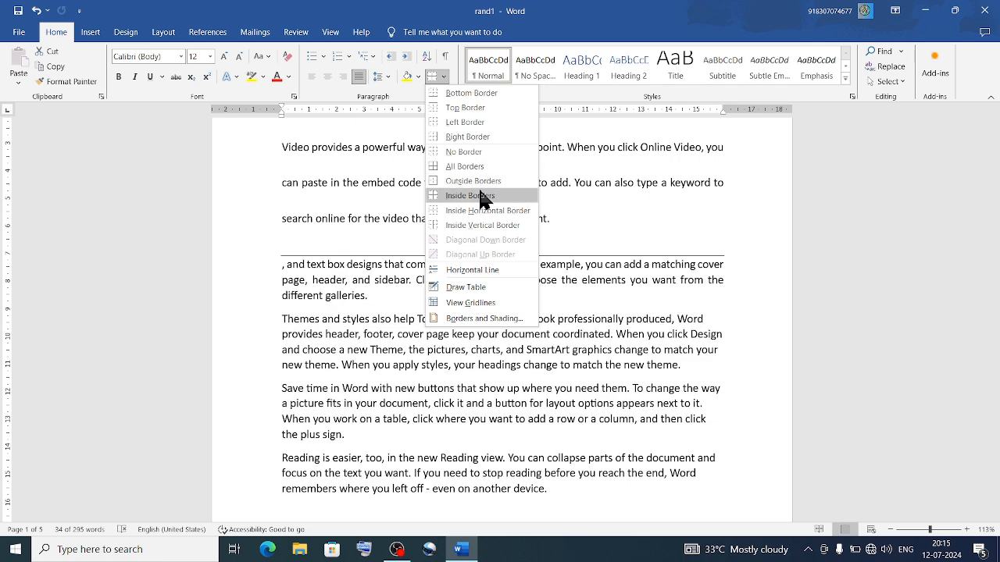
left_click(481, 199)
left_click(549, 273)
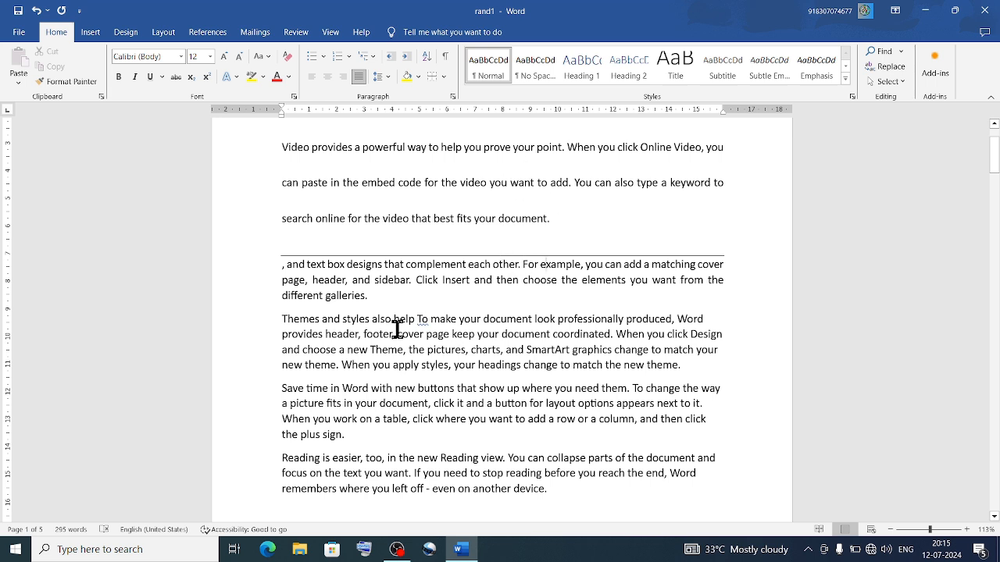
- Draw a single-cell table about 15.3 cm wide and 7.1 cm high below the "Reading is easier" paragraph
left_click(442, 75)
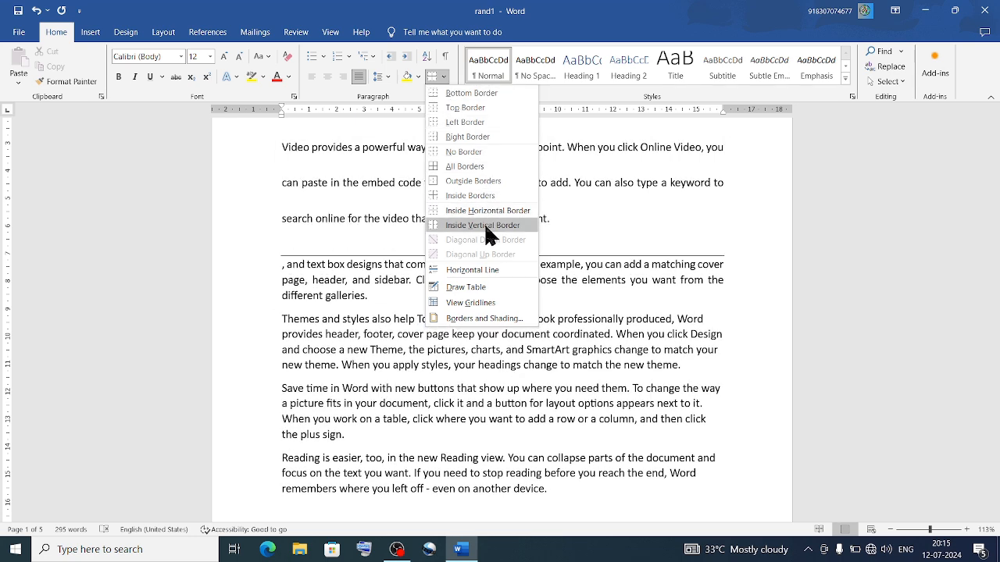
left_click(478, 291)
scroll(488, 262, "down", 10)
scroll(489, 262, "up", 10)
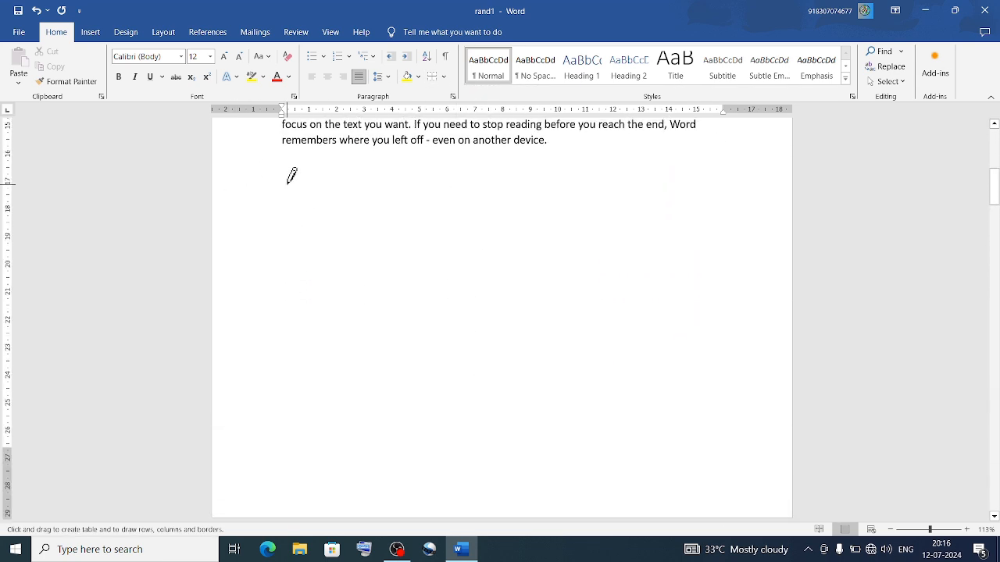
mouse_move(287, 184)
left_mouse_down()
mouse_move(333, 294)
mouse_move(547, 365)
mouse_move(711, 366)
left_mouse_up()
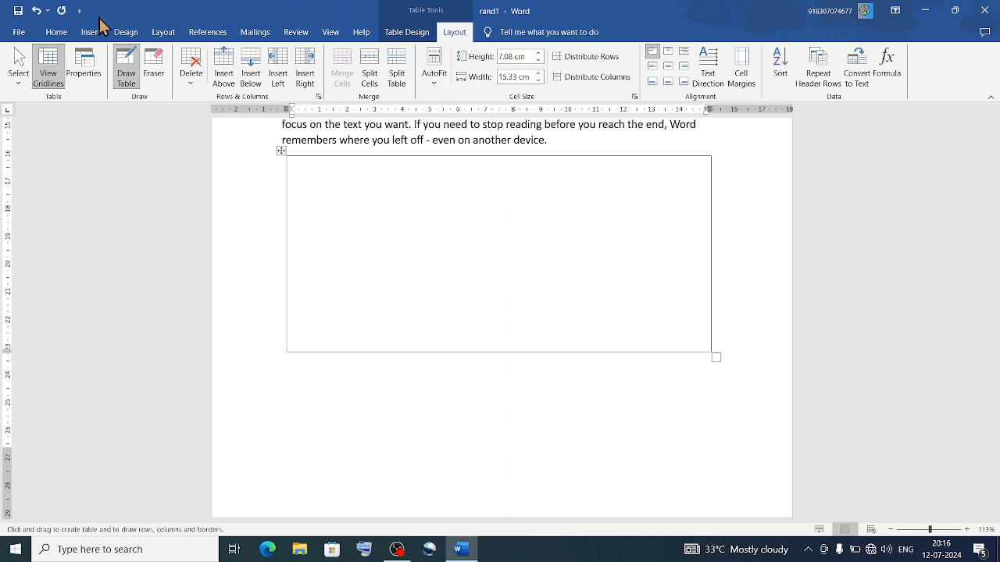
- Give the drawn table a red 3 pt thick-and-thin line border using the Grid setting, applied to the whole table
left_click(84, 35)
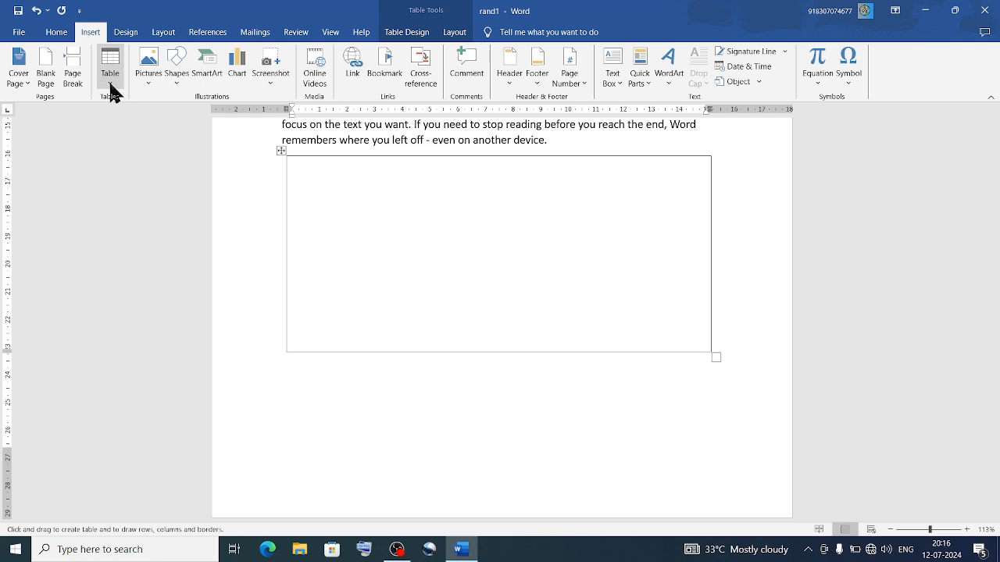
left_click(55, 31)
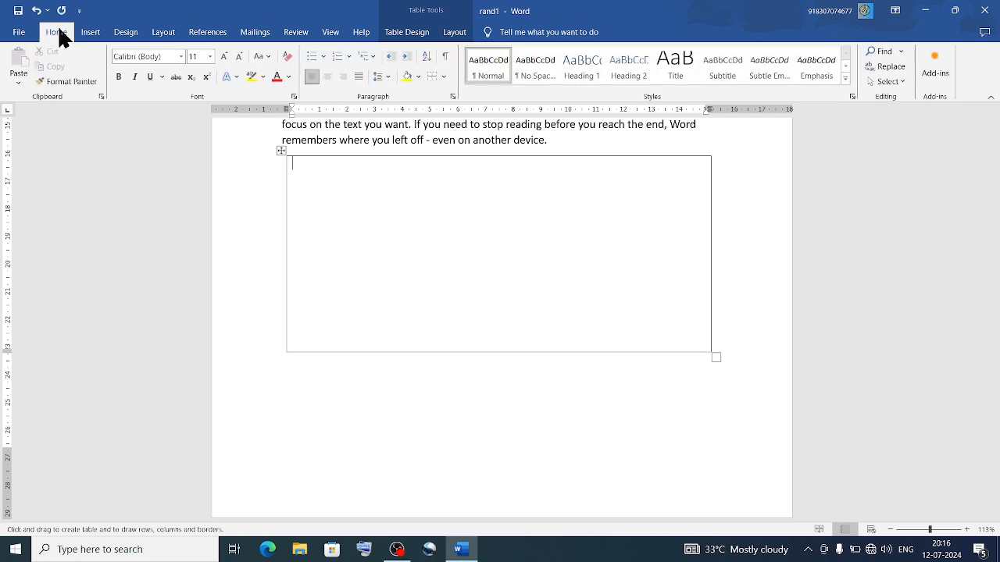
left_click(443, 76)
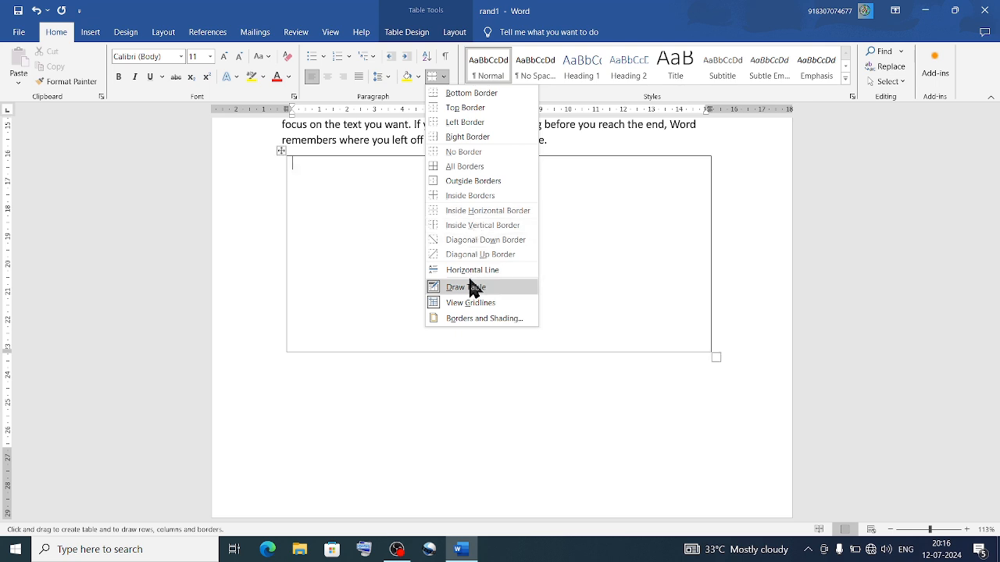
left_click(484, 317)
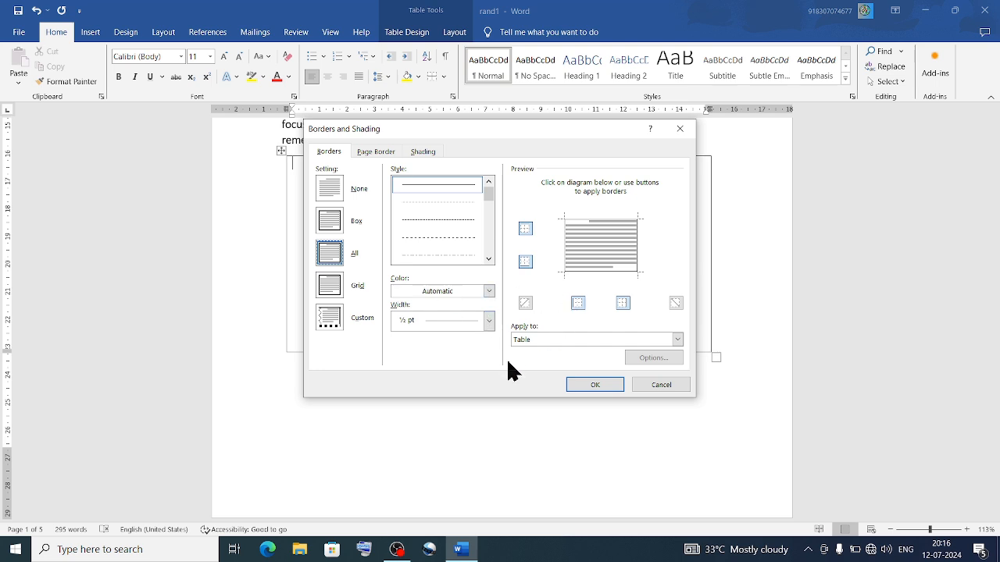
left_click(489, 290)
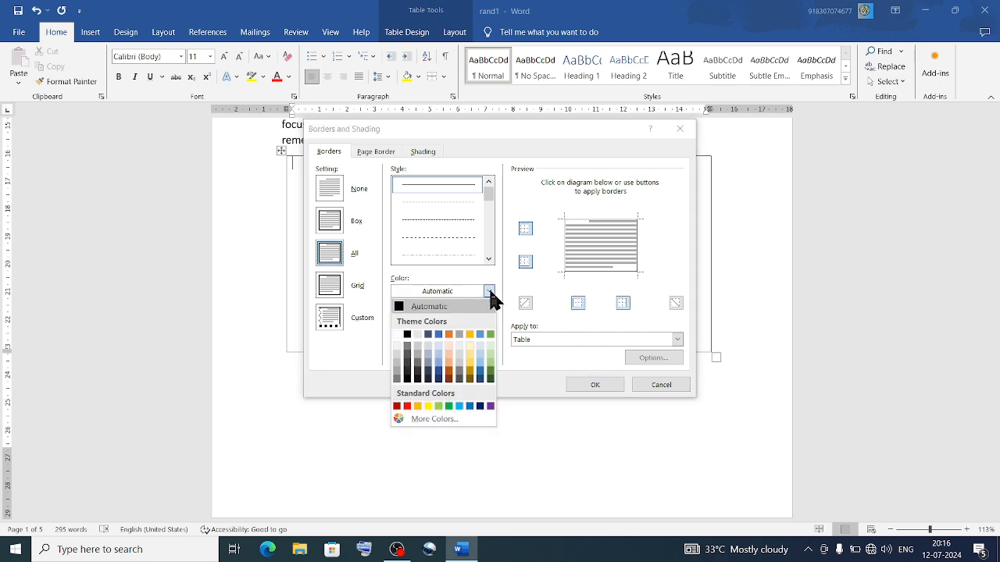
left_click(407, 406)
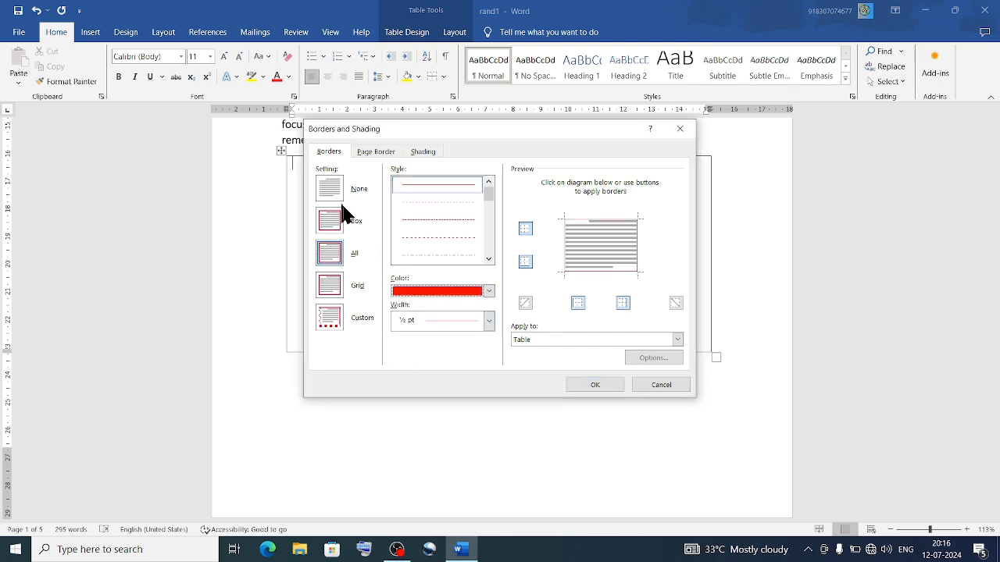
left_click(342, 256)
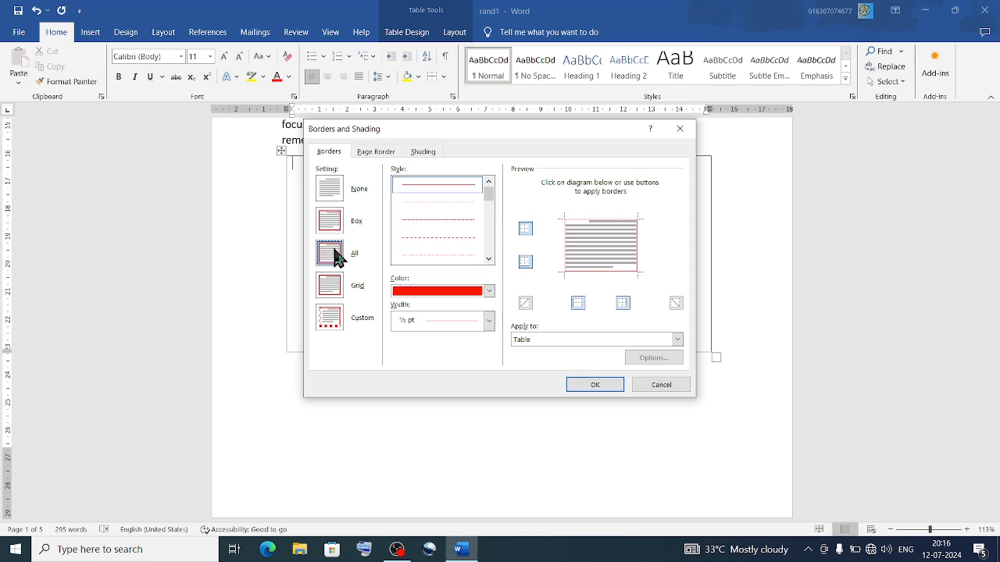
left_click(338, 296)
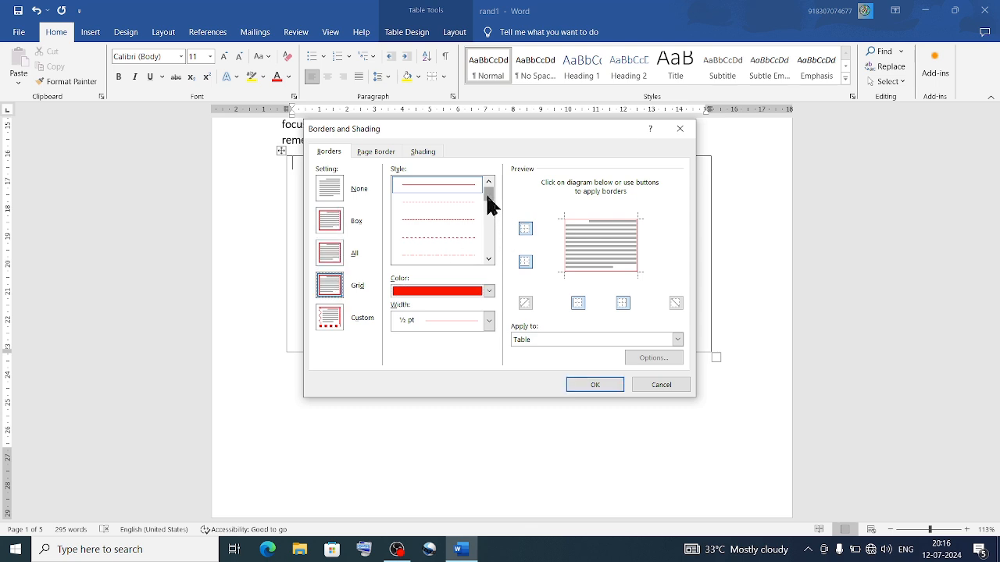
left_click_drag(486, 193, 488, 217)
left_click(448, 219)
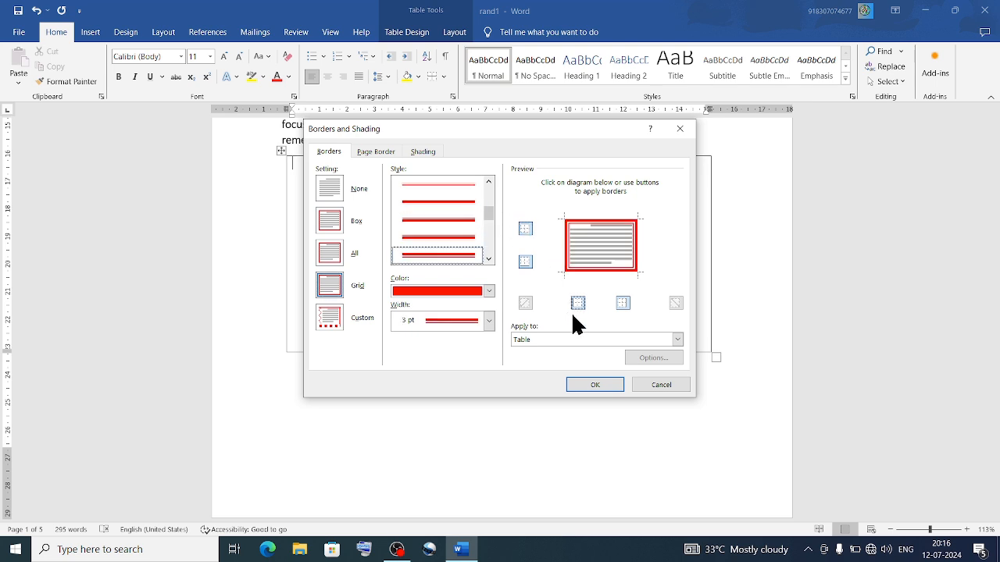
left_click(593, 381)
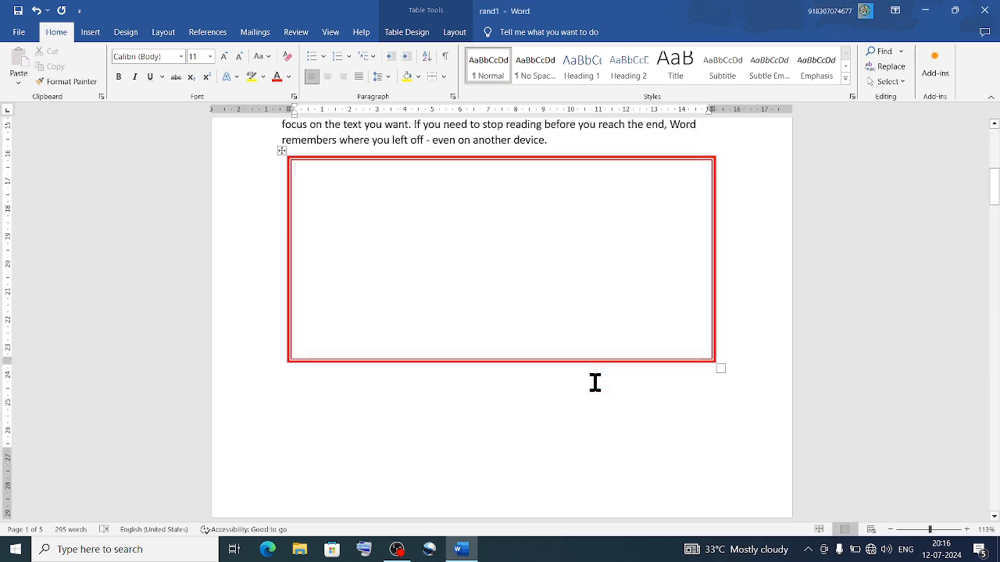